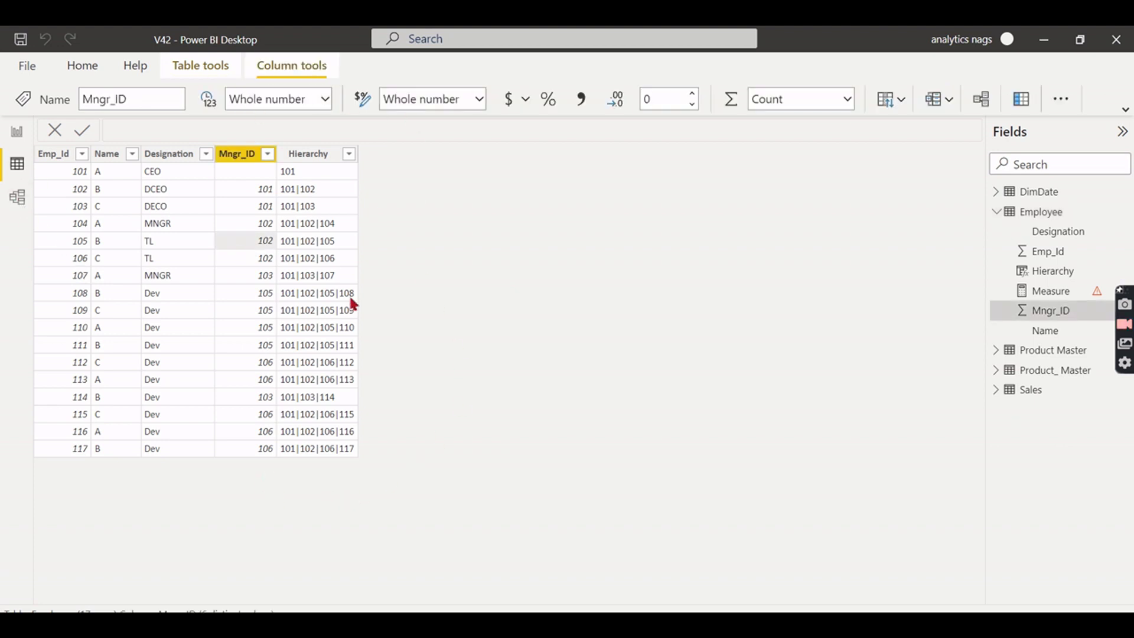
Examine the Hierarchy column's PATH formula and trace employee 112's manager chain up to the top of the hierarchy
{"action": "left_click", "coordinate": [329, 210]}
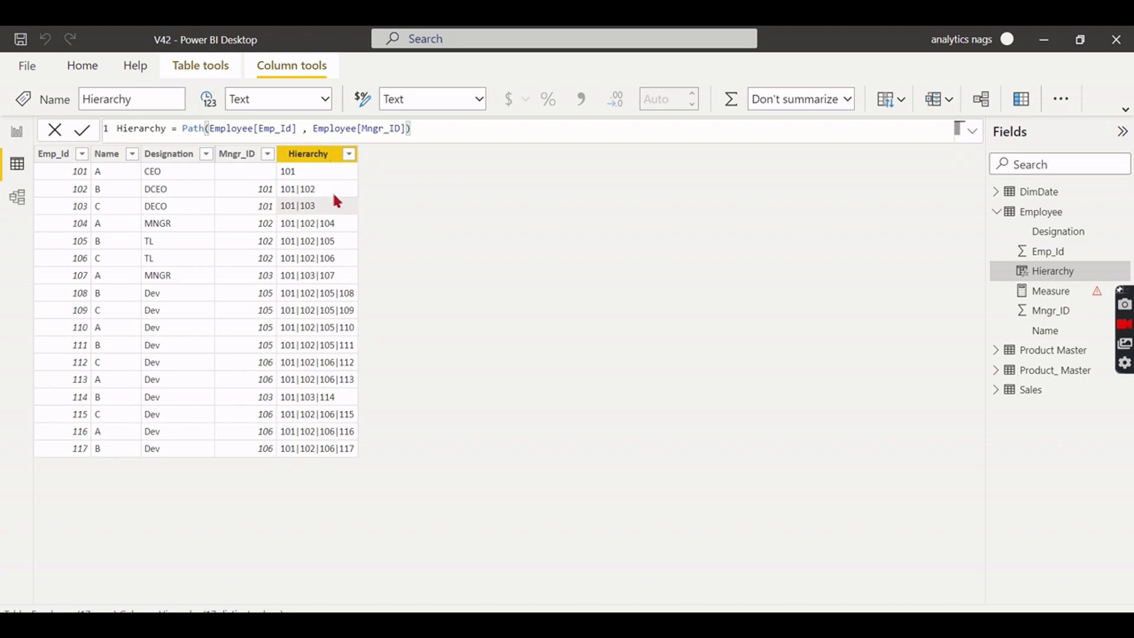
{"action": "double_click", "coordinate": [195, 129]}
{"action": "left_click", "coordinate": [52, 362]}
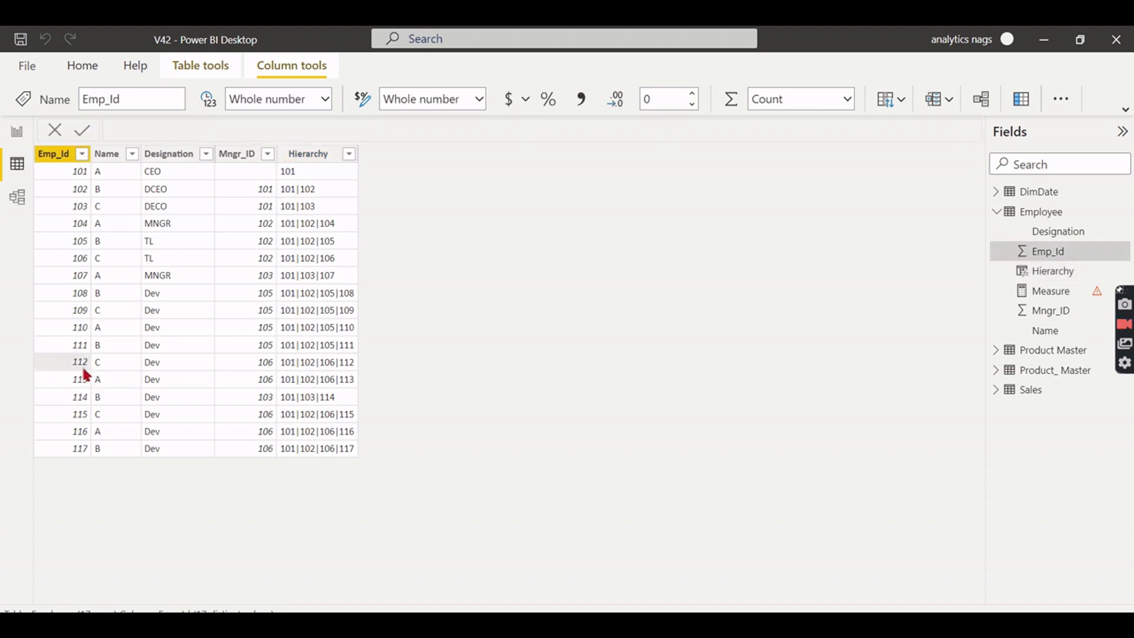
{"action": "left_click", "coordinate": [262, 363]}
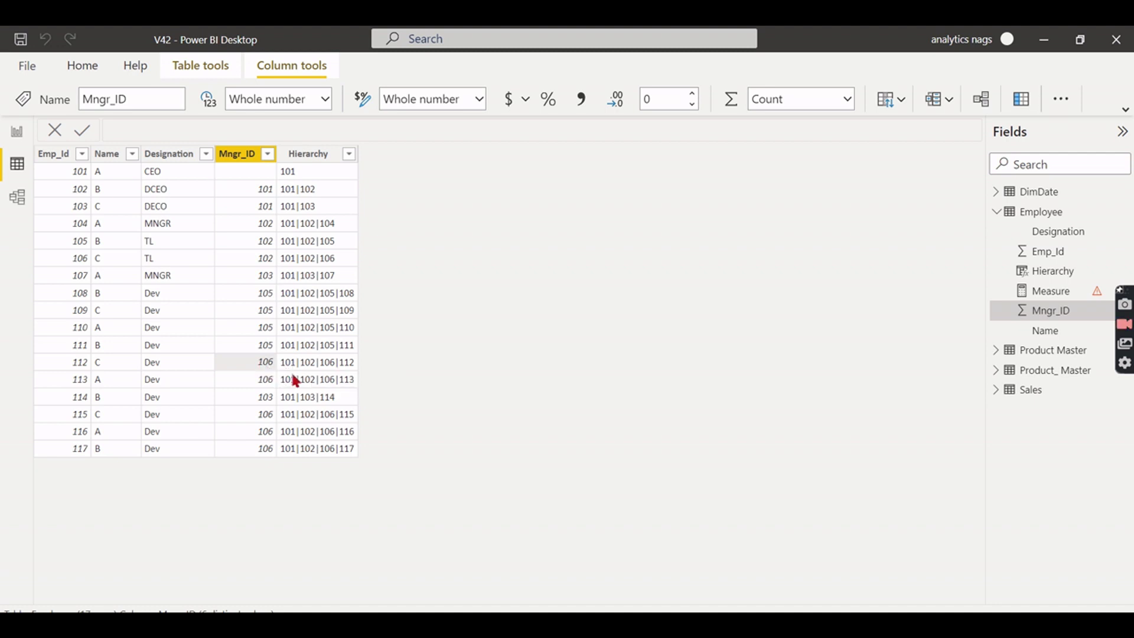
{"action": "left_click", "coordinate": [71, 258]}
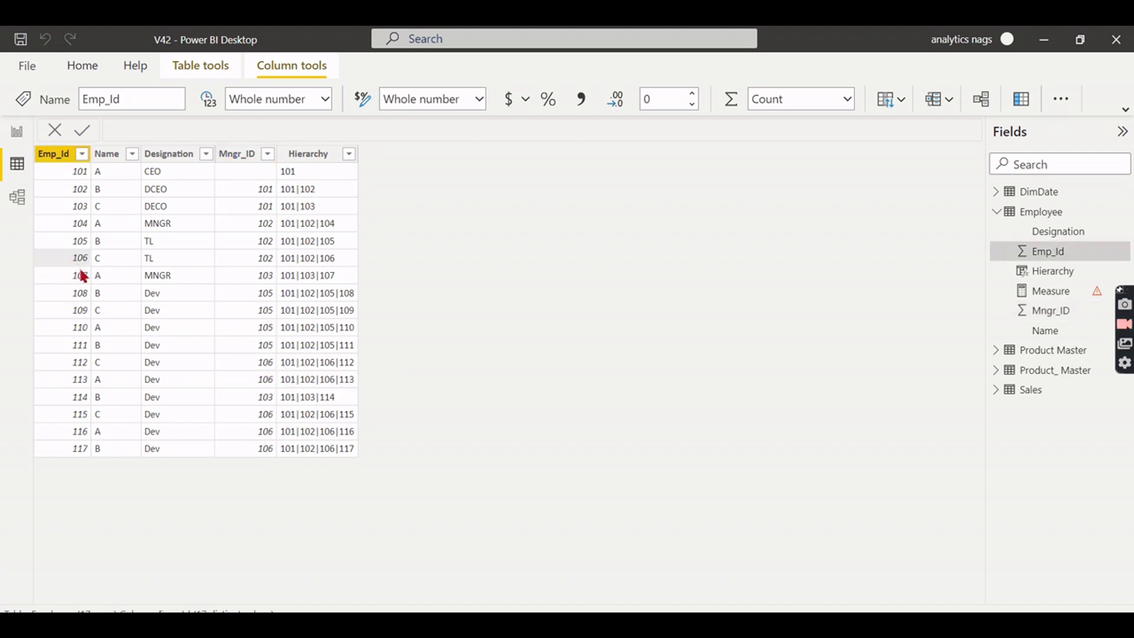
{"action": "left_click", "coordinate": [259, 258]}
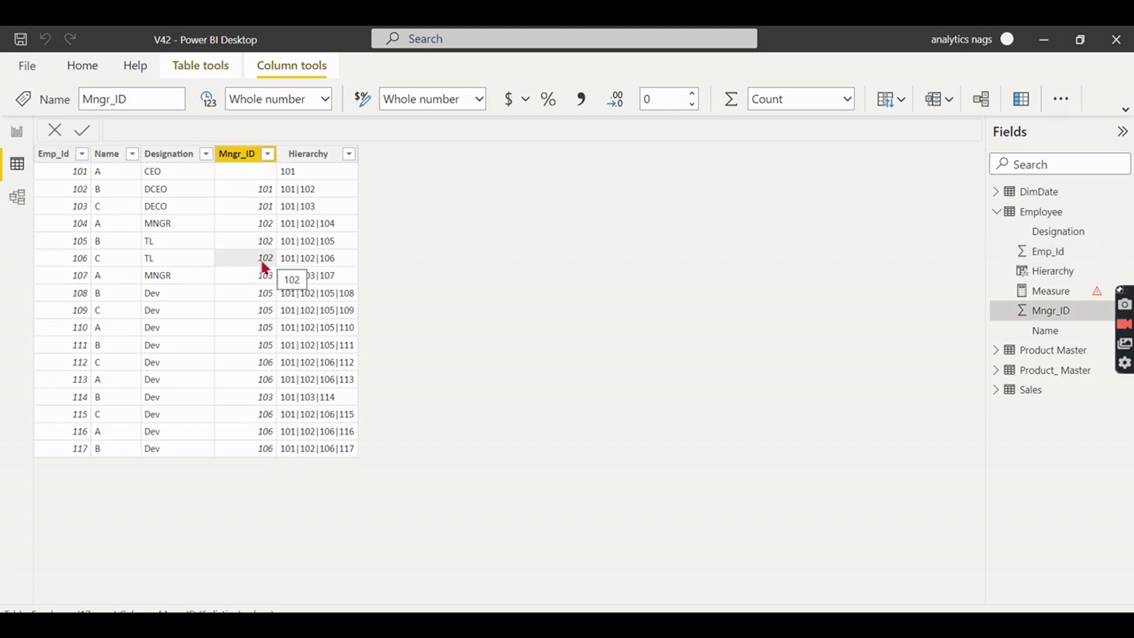
{"action": "left_click", "coordinate": [80, 190]}
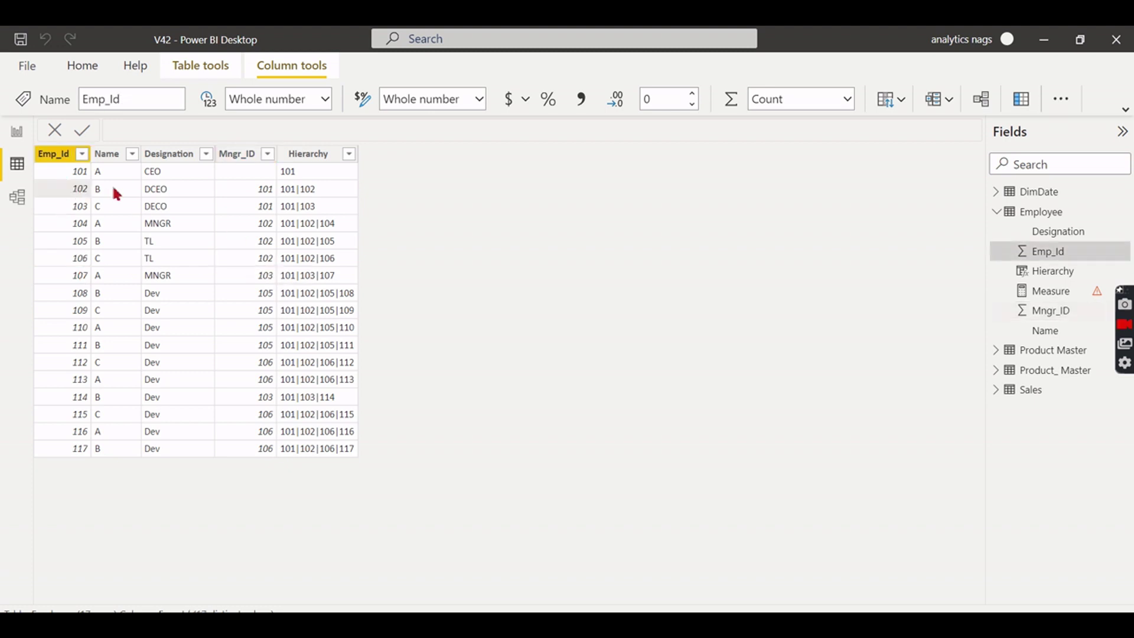
{"action": "left_click", "coordinate": [240, 189]}
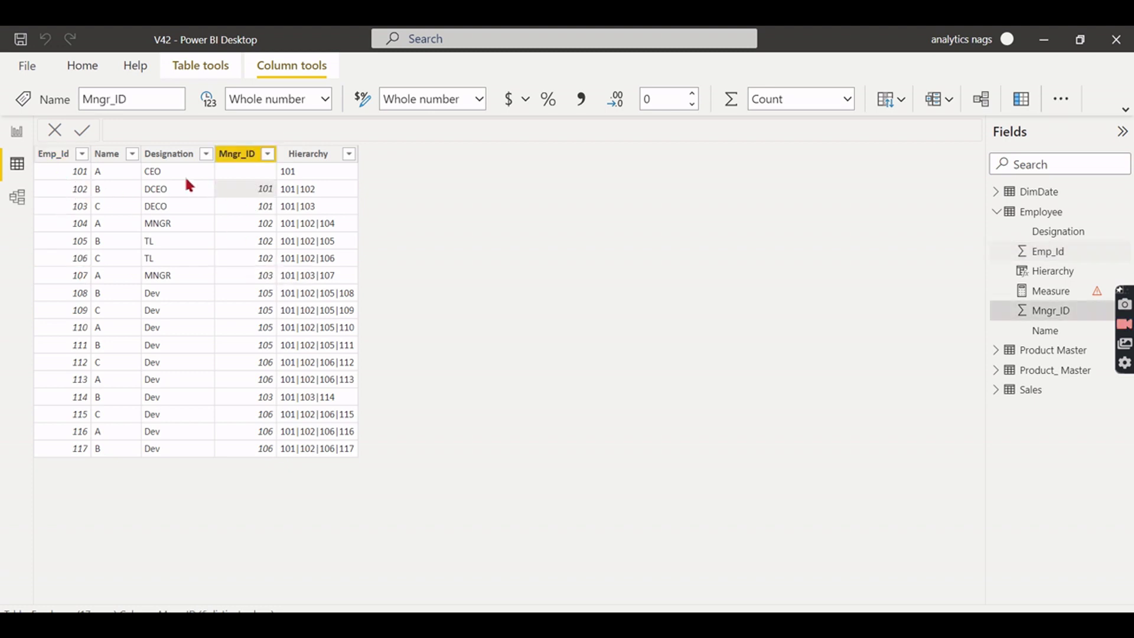
{"action": "left_click", "coordinate": [86, 173]}
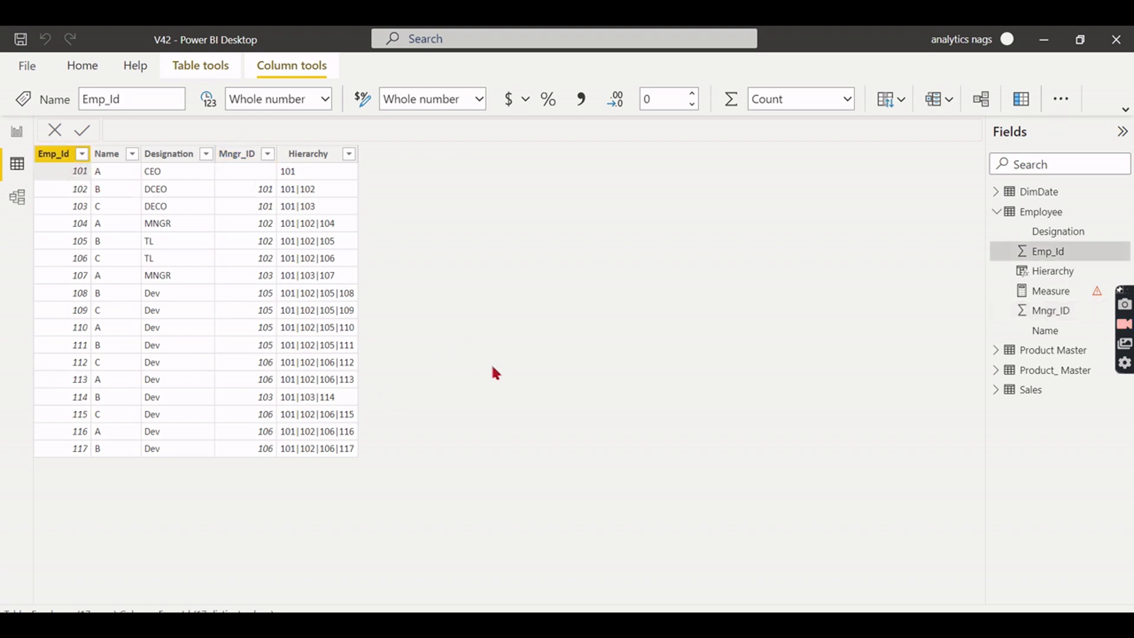
Add a new calculated column to the Employee table and name it Path_item
{"action": "left_click", "coordinate": [306, 224]}
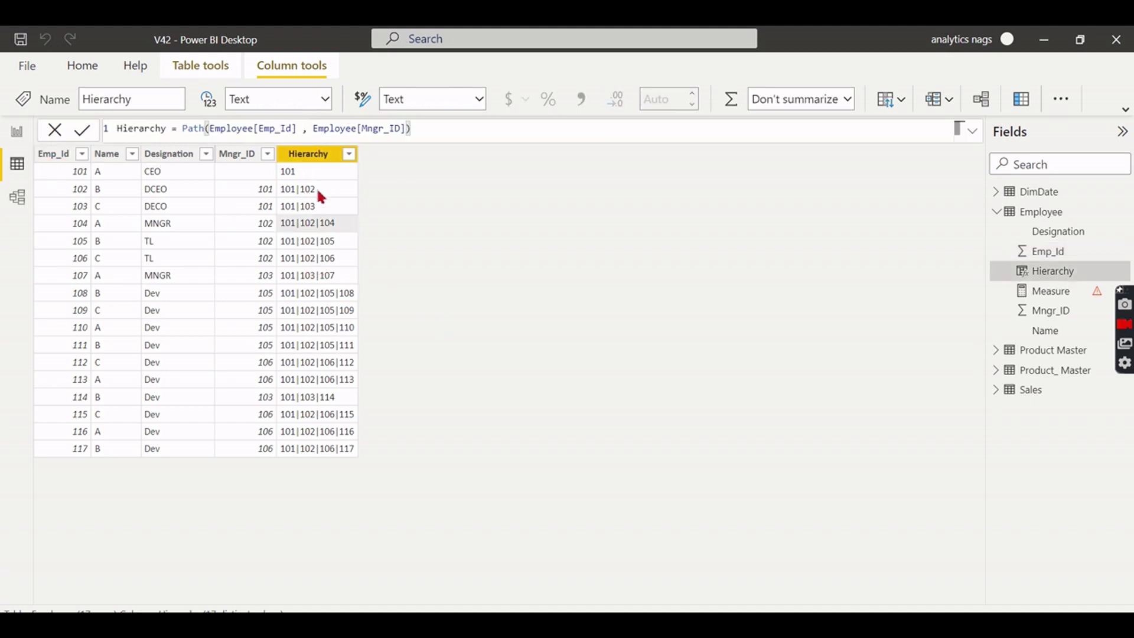
{"action": "right_click", "coordinate": [320, 168]}
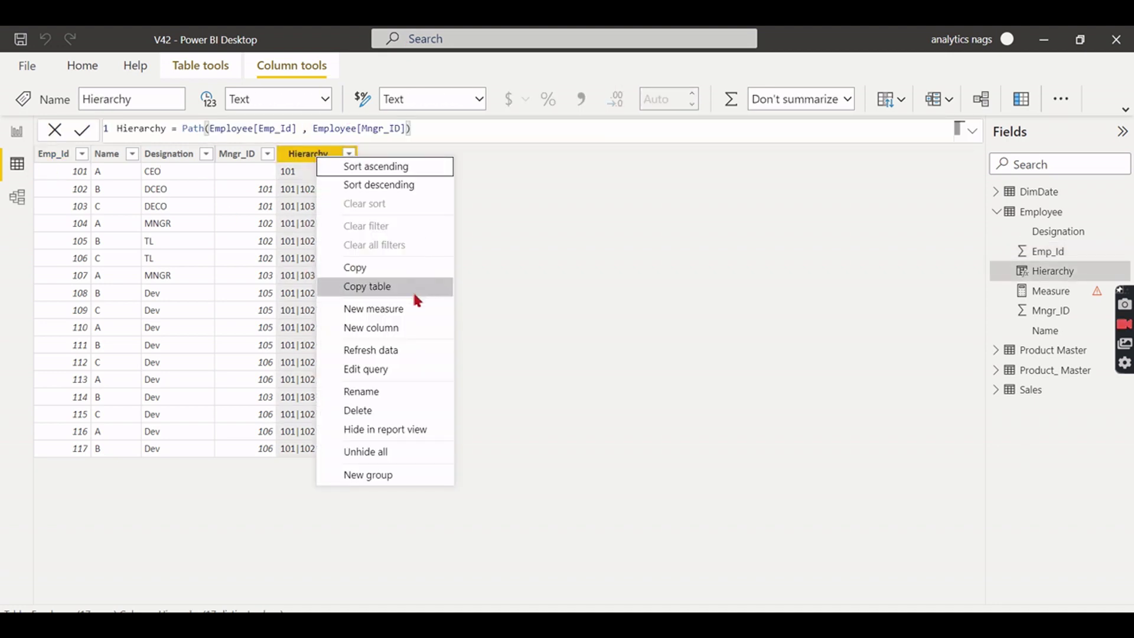
{"action": "key", "text": "Escape"}
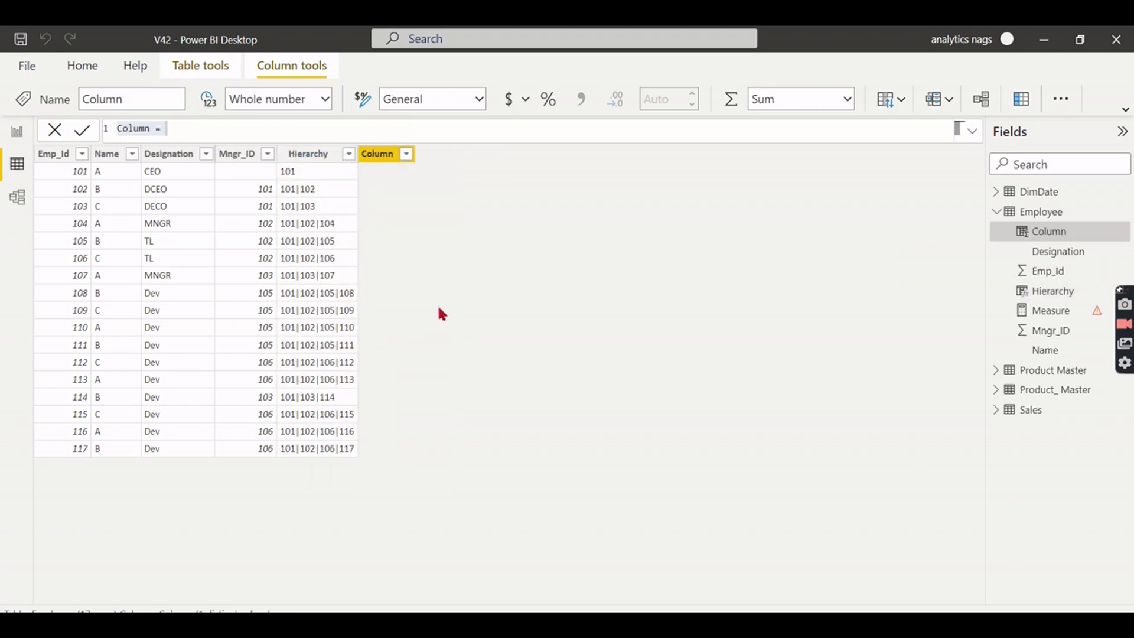
{"action": "double_click", "coordinate": [136, 130]}
{"action": "type", "text": "Pat"}
{"action": "type", "text": "h_ite"}
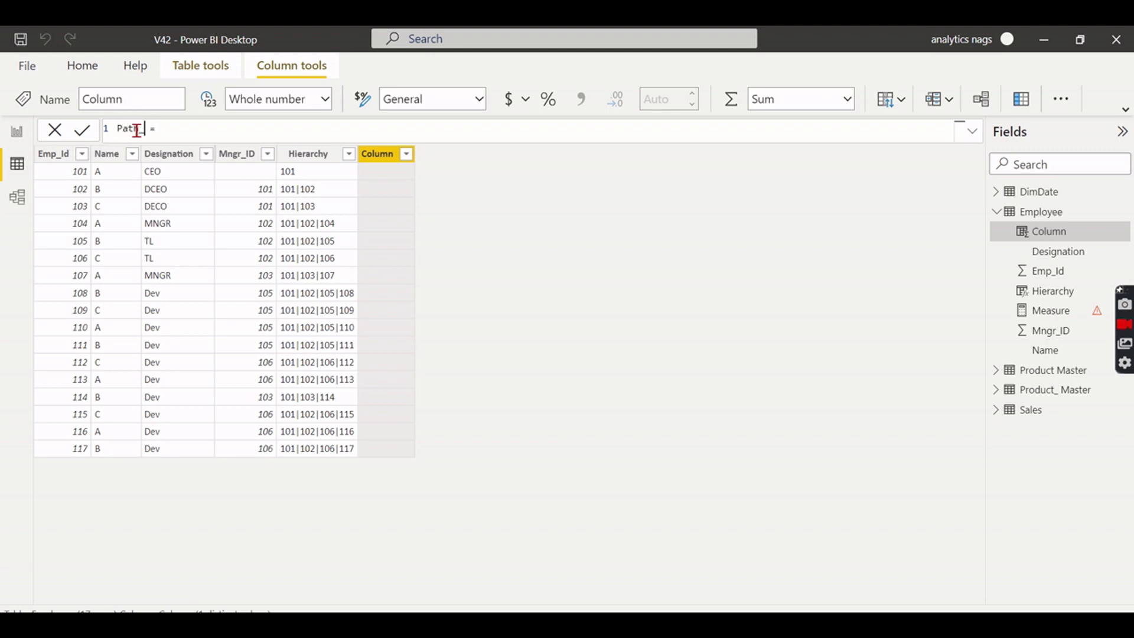
{"action": "type", "text": "m"}
Begin the Path_item formula with PATHITEM, using Path(Employee[Emp_Id],Employee[Mngr_ID]) as its path argument
{"action": "key", "text": "End"}
{"action": "type", "text": "Path"}
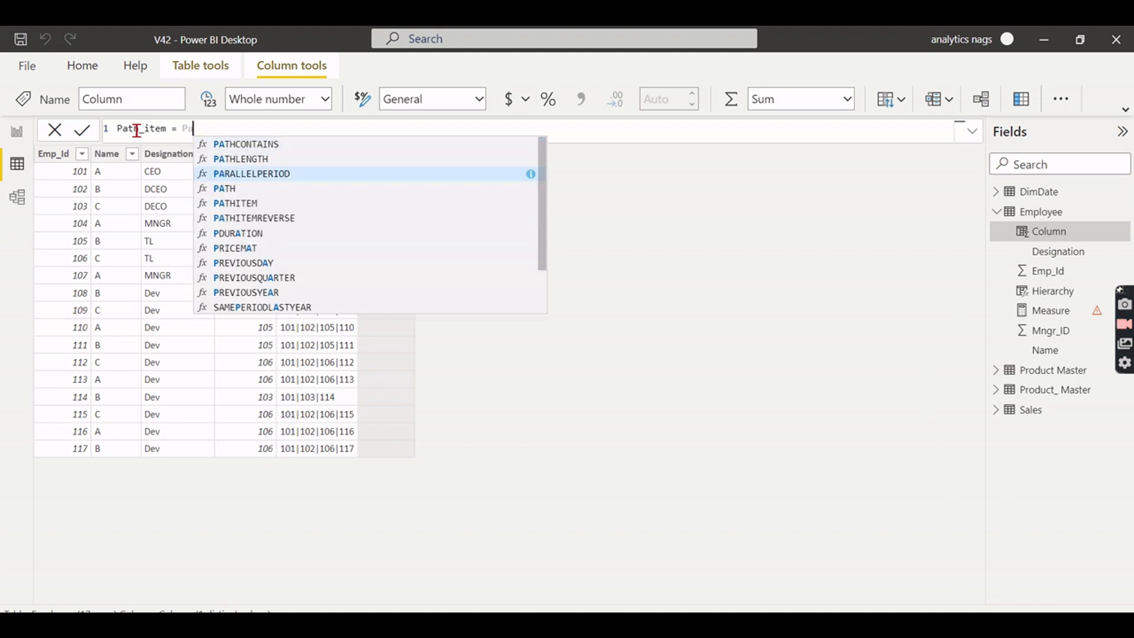
{"action": "left_click", "coordinate": [281, 158]}
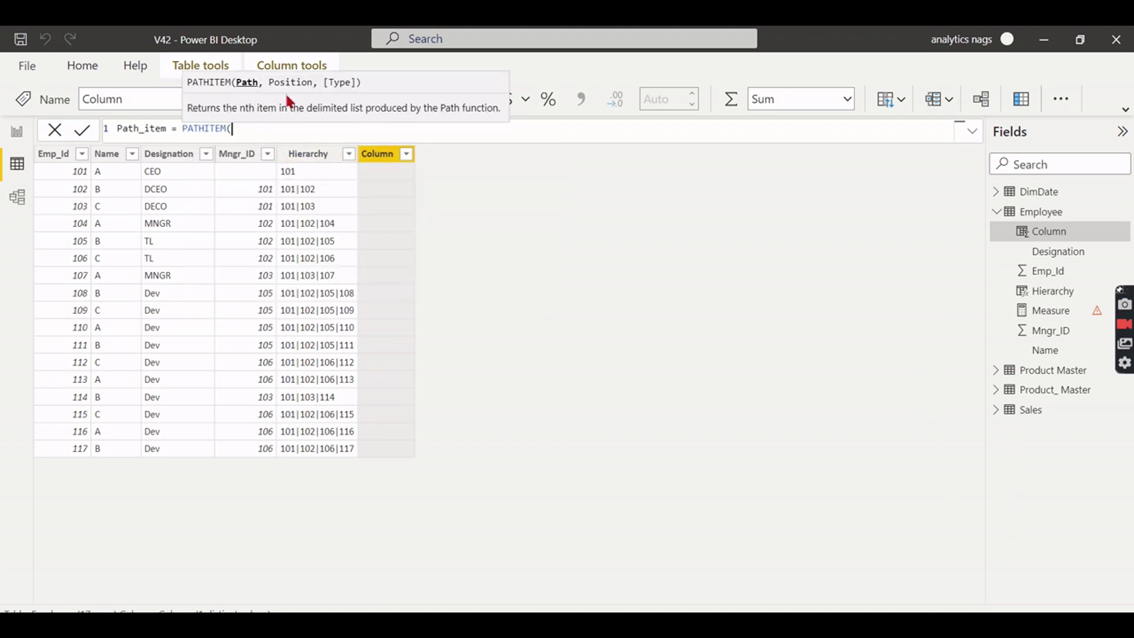
{"action": "type", "text": "Path"}
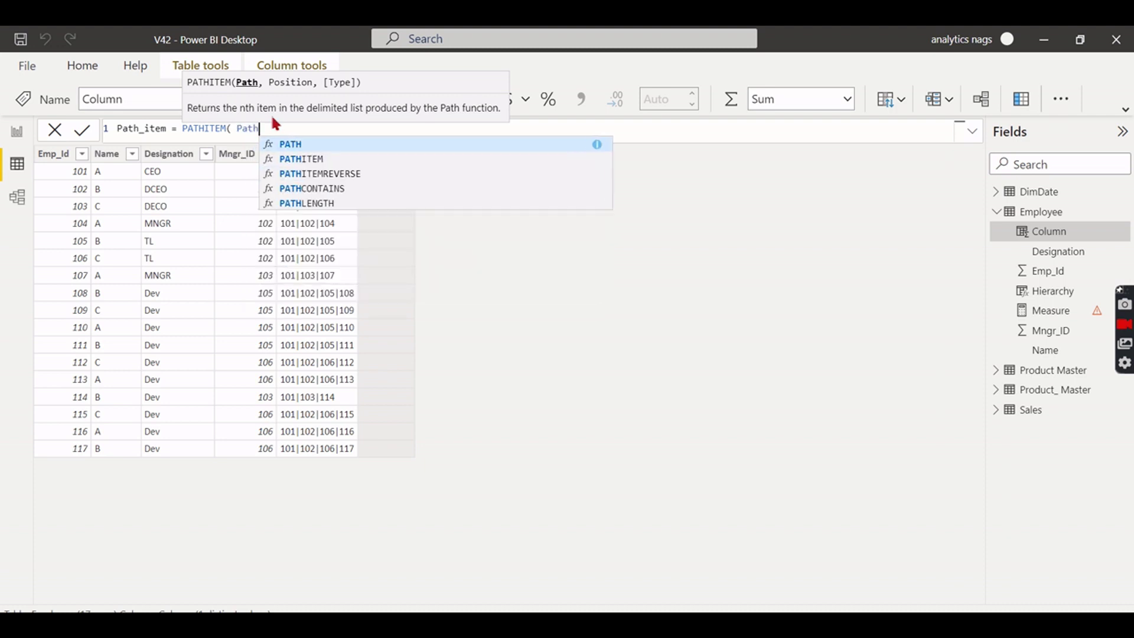
{"action": "type", "text": "("}
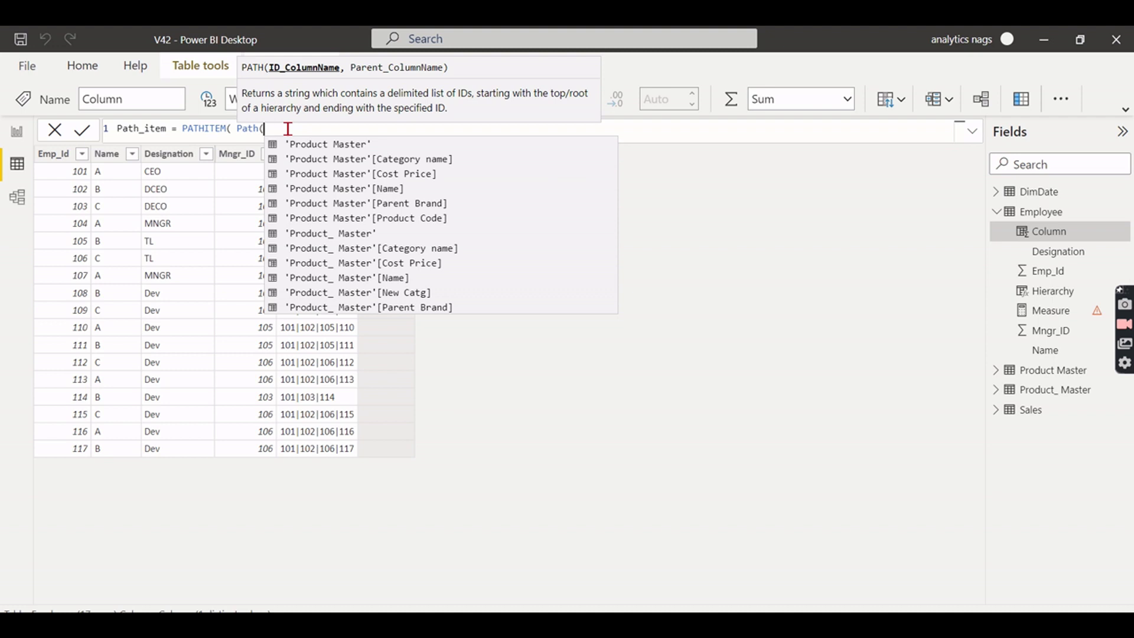
{"action": "type", "text": "Em"}
{"action": "left_click", "coordinate": [355, 174]}
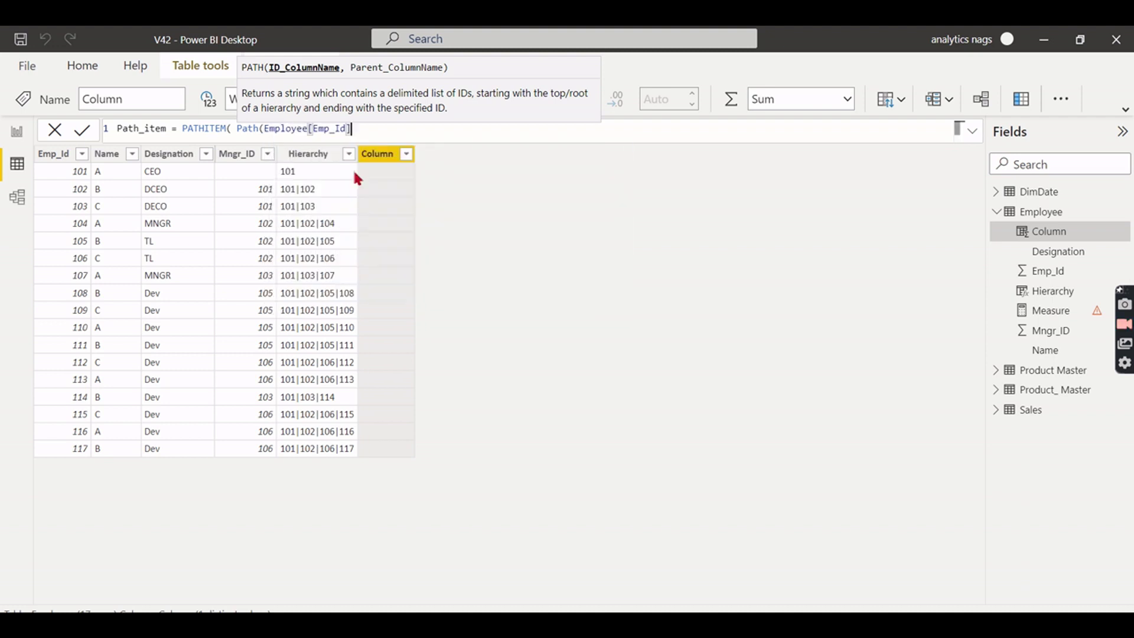
{"action": "type", "text": ","}
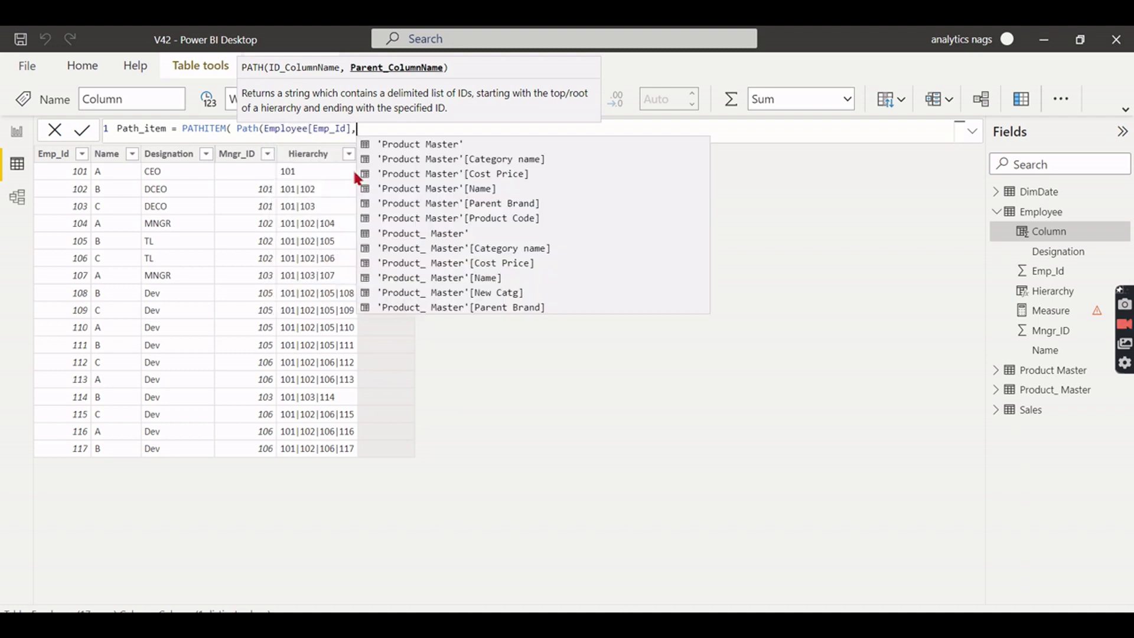
{"action": "type", "text": "mngr"}
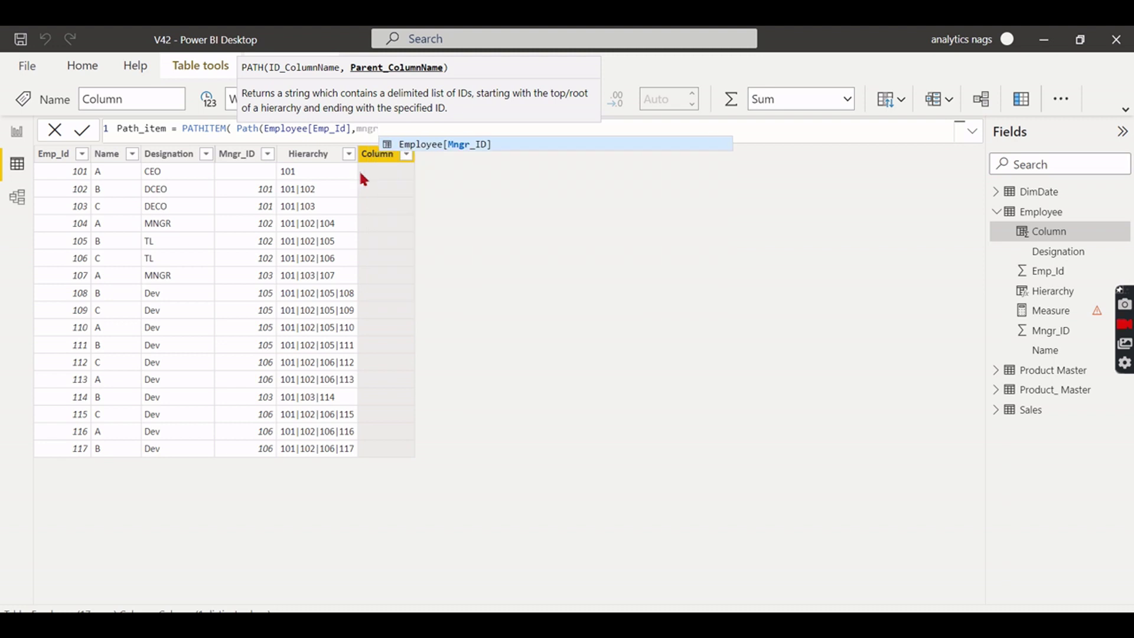
{"action": "left_click", "coordinate": [451, 145]}
{"action": "type", "text": ")"}
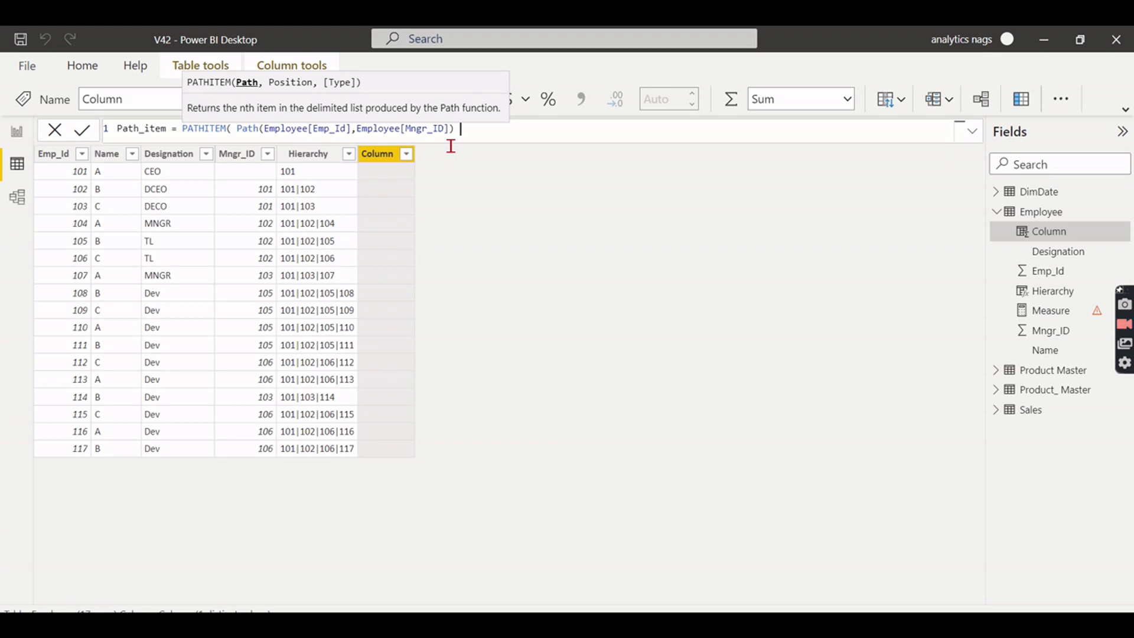
Complete the PATHITEM formula with position 2 and type 0, and commit the column
{"action": "type", "text": ","}
{"action": "type", "text": "2"}
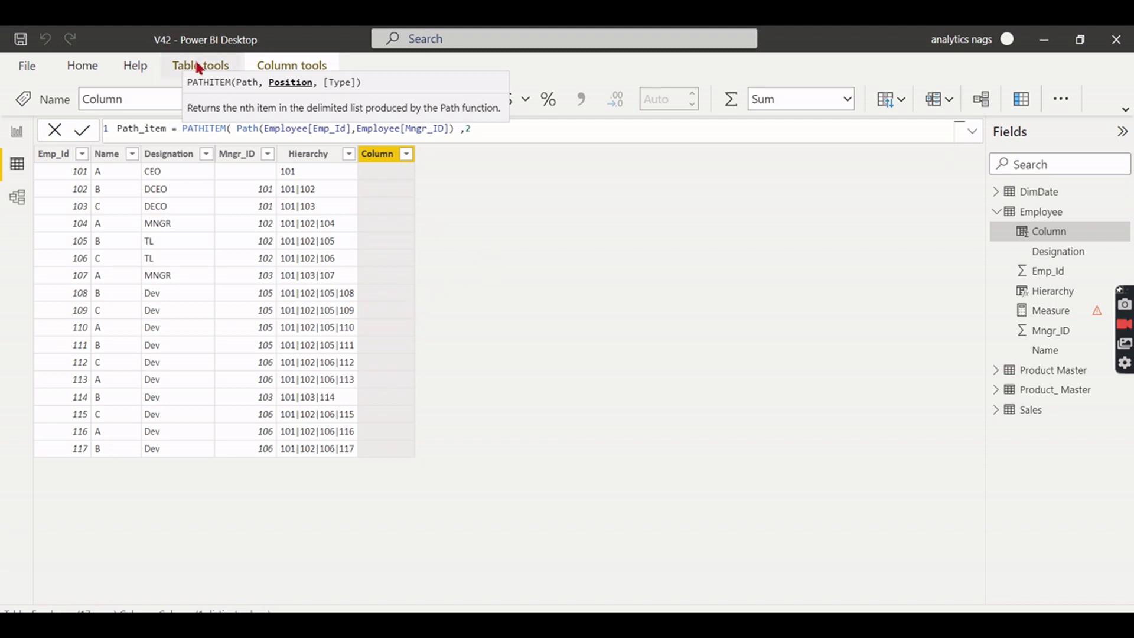
{"action": "type", "text": ",0"}
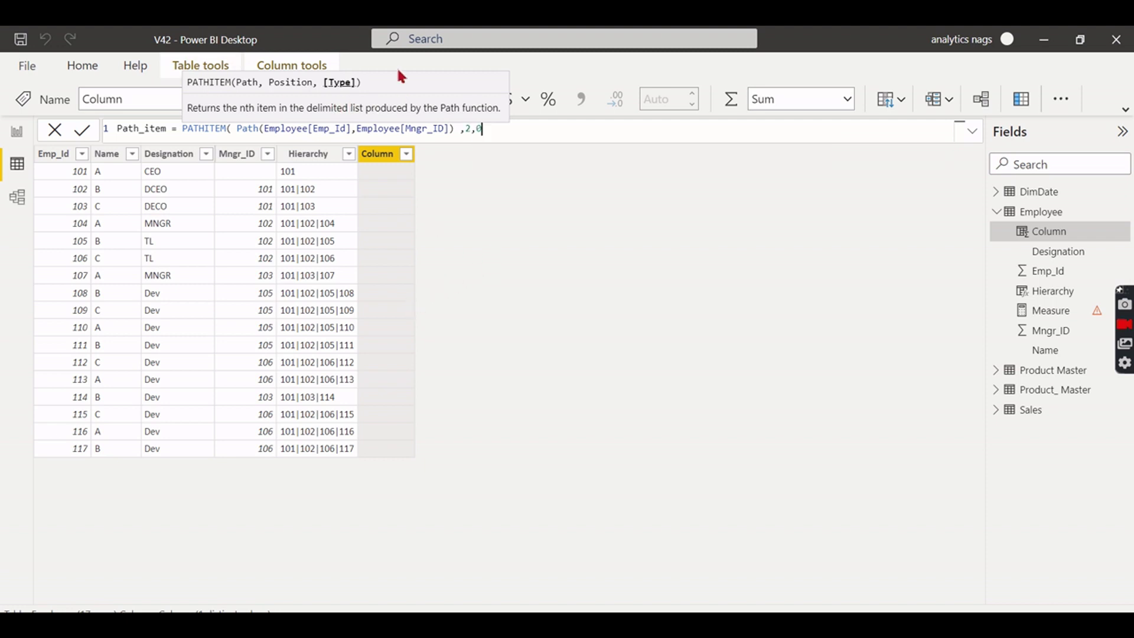
{"action": "key", "text": "BackSpace"}
{"action": "type", "text": ")"}
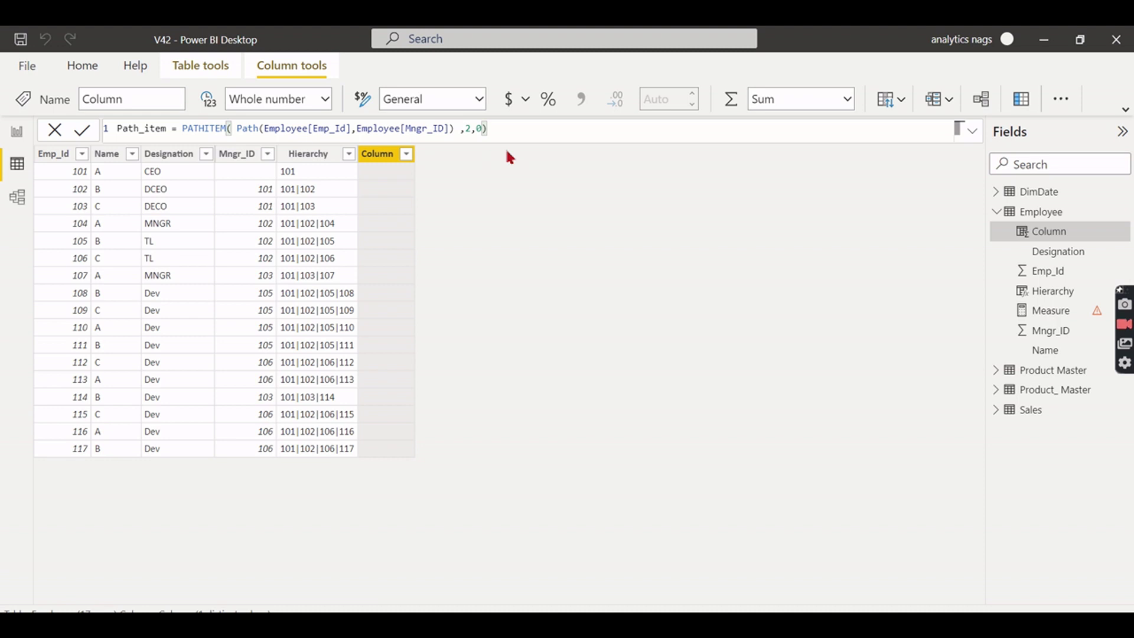
{"action": "key", "text": "Return"}
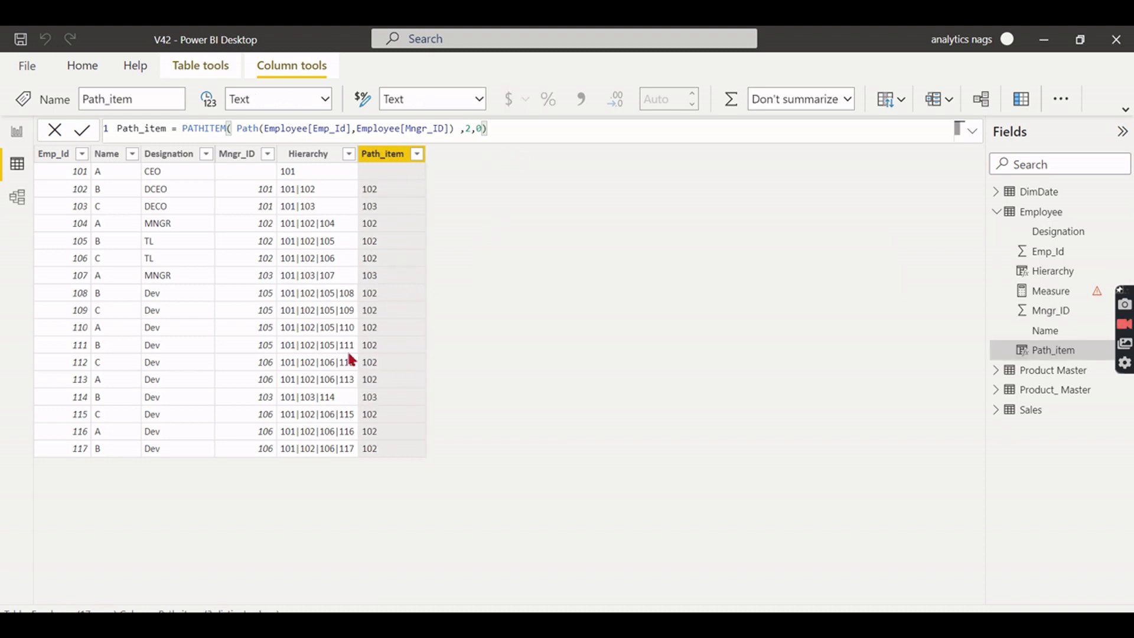
Check employee 111's Path_item value, and change the position argument in the Path_item formula to 3
{"action": "left_click", "coordinate": [68, 344]}
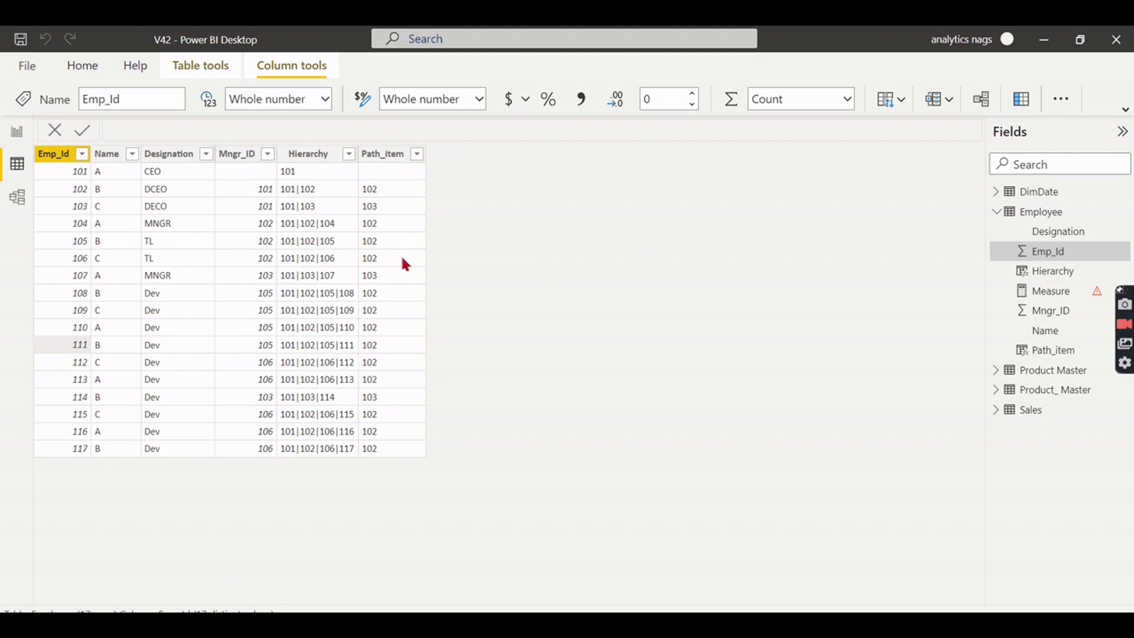
{"action": "left_click", "coordinate": [387, 345]}
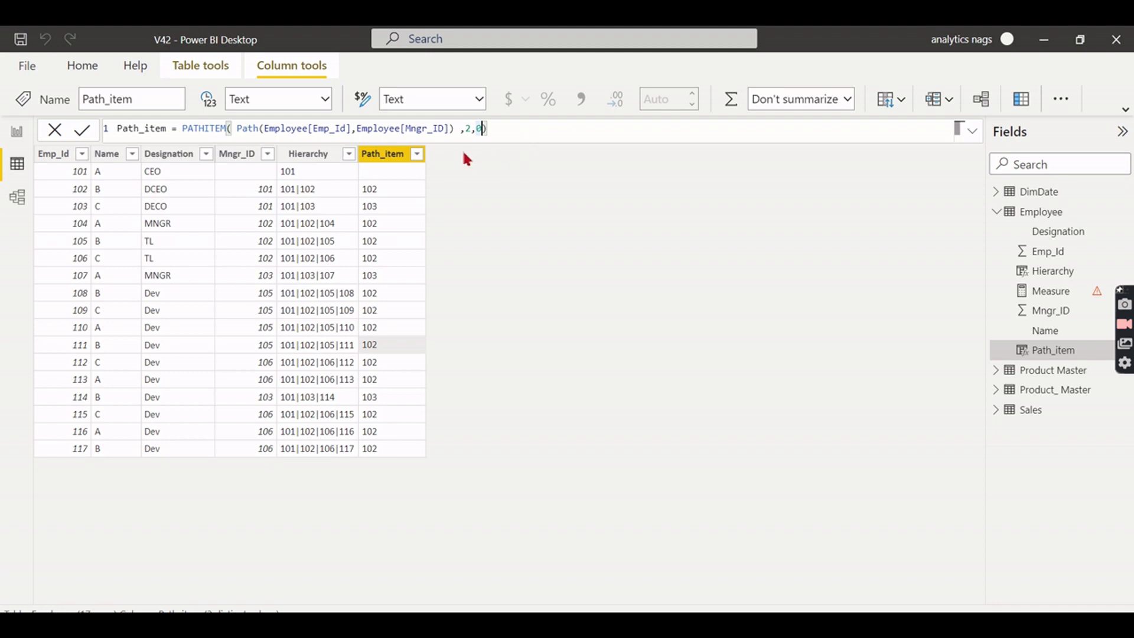
{"action": "triple_click", "coordinate": [477, 129]}
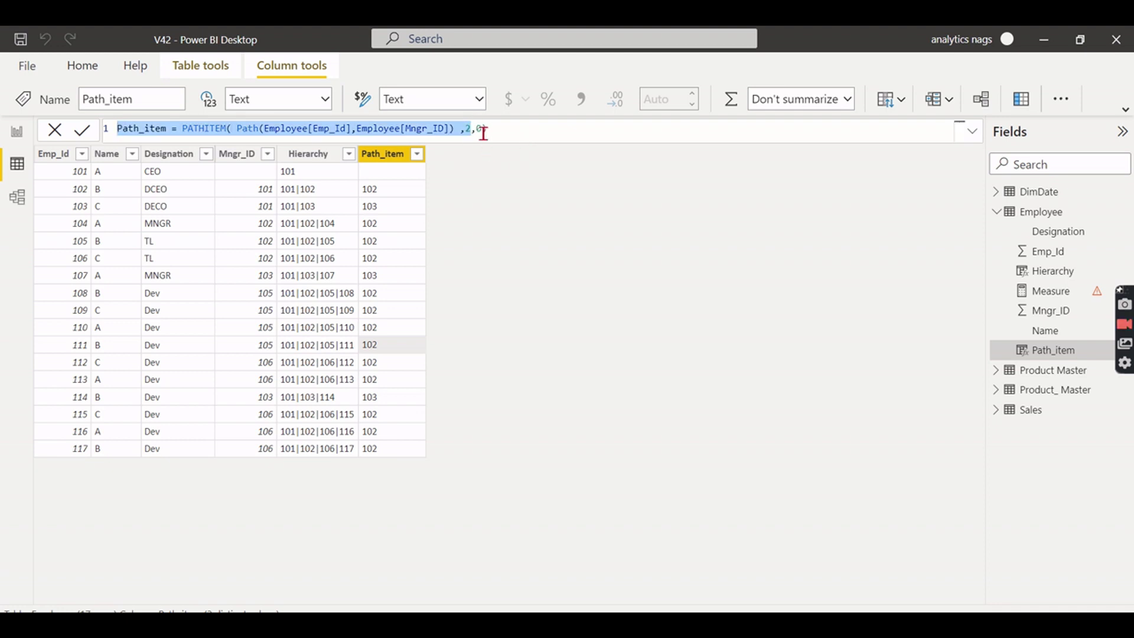
{"action": "left_click", "coordinate": [483, 133]}
{"action": "type", "text": ")"}
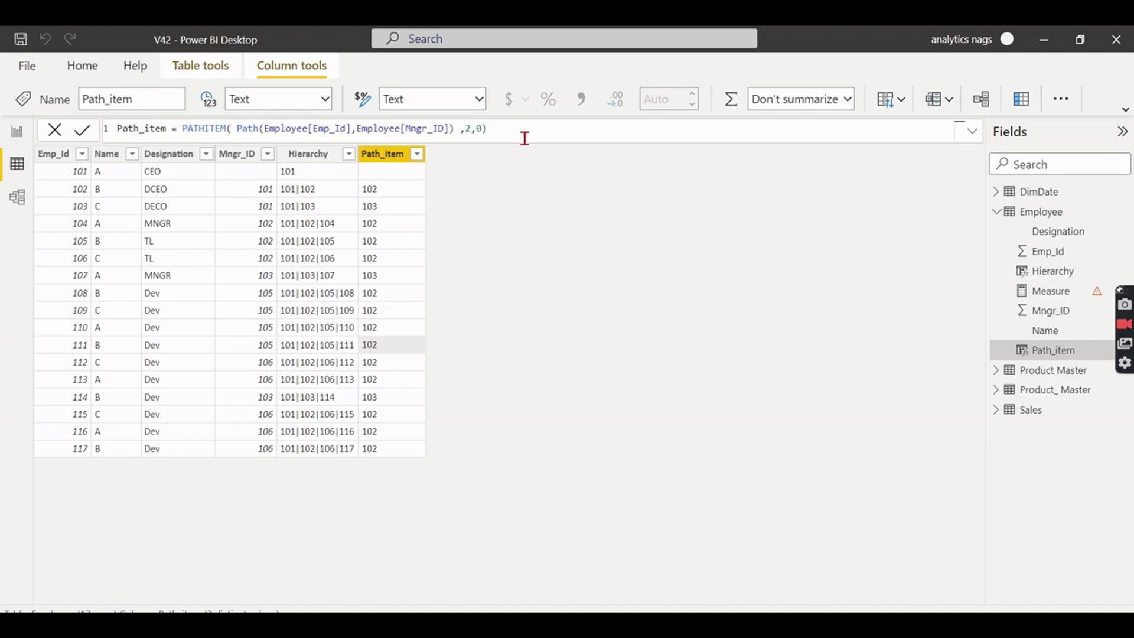
{"action": "key", "text": "Left"}
{"action": "key", "text": "Left"}
{"action": "key", "text": "Left"}
{"action": "key", "text": "BackSpace"}
{"action": "type", "text": "3"}
{"action": "key", "text": "End"}
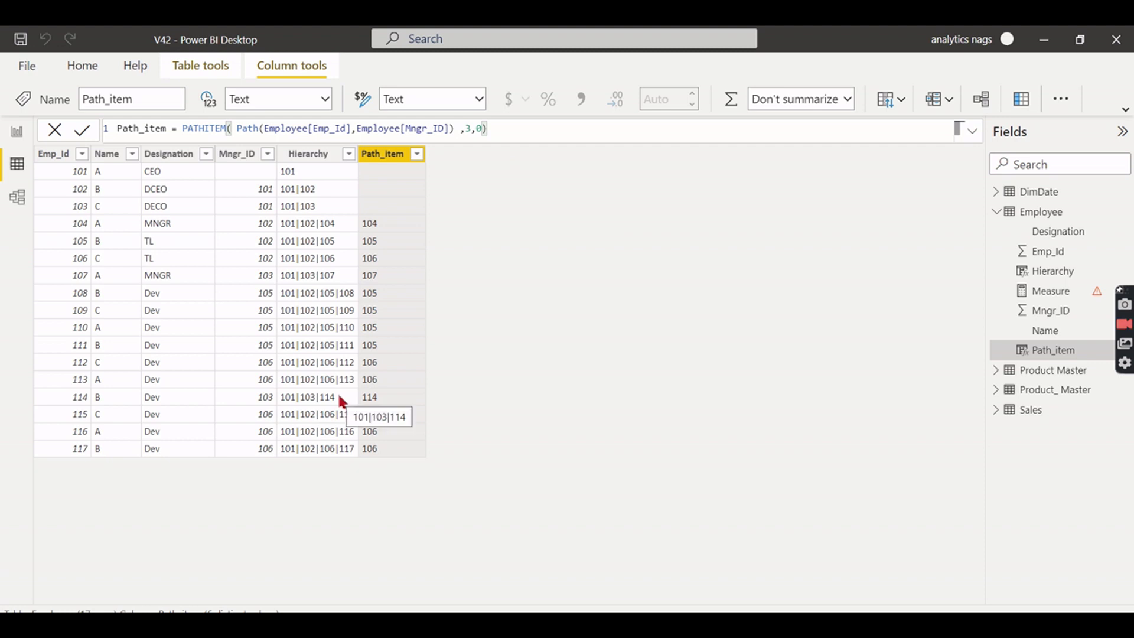
Change the position argument in the Path_item formula to 4 and commit it
{"action": "left_click", "coordinate": [473, 128]}
{"action": "key", "text": "BackSpace"}
{"action": "type", "text": "4"}
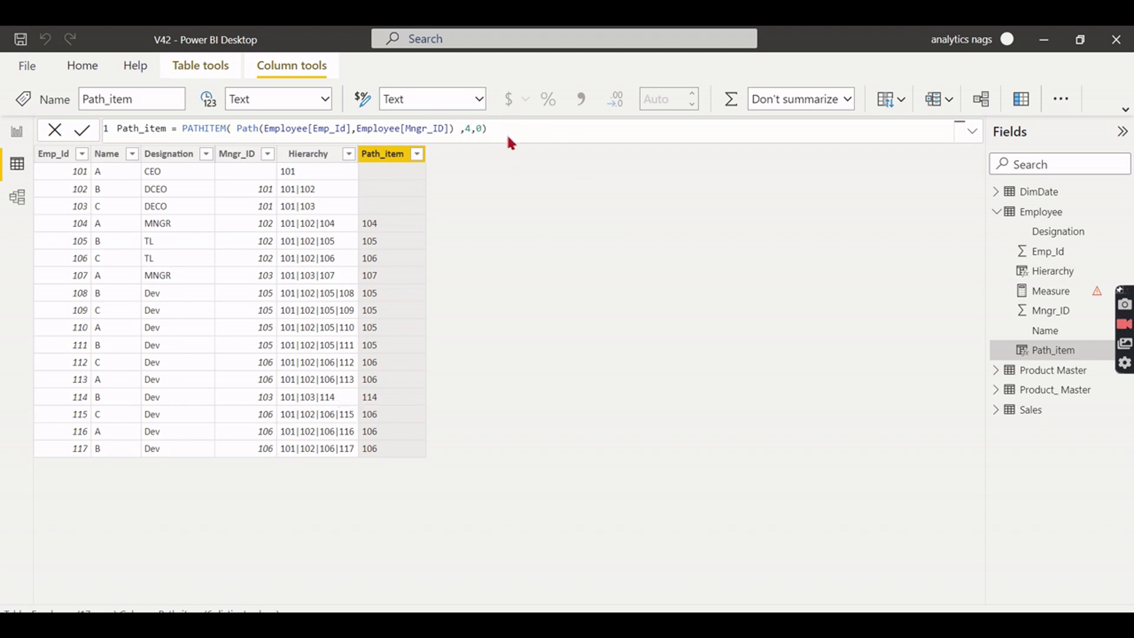
{"action": "key", "text": "Return"}
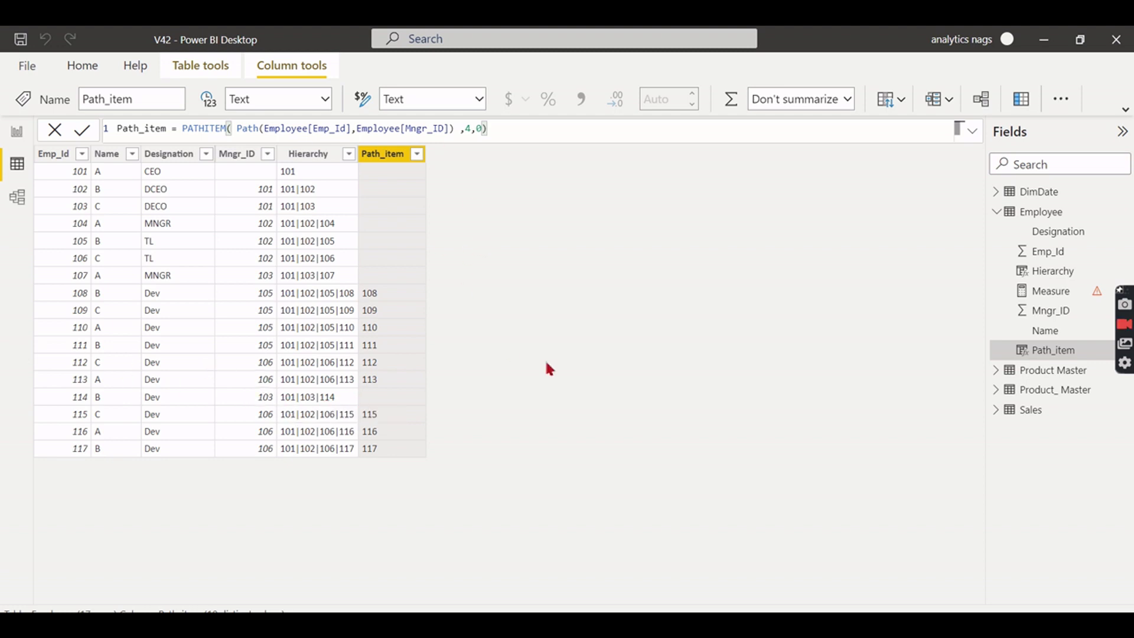
Set the Path_item formula's position argument back to 2 with type 0, and commit it
{"action": "left_click", "coordinate": [477, 129]}
{"action": "key", "text": "BackSpace"}
{"action": "type", "text": "2"}
{"action": "key", "text": "Return"}
{"action": "left_click", "coordinate": [481, 131]}
{"action": "type", "text": "2,"}
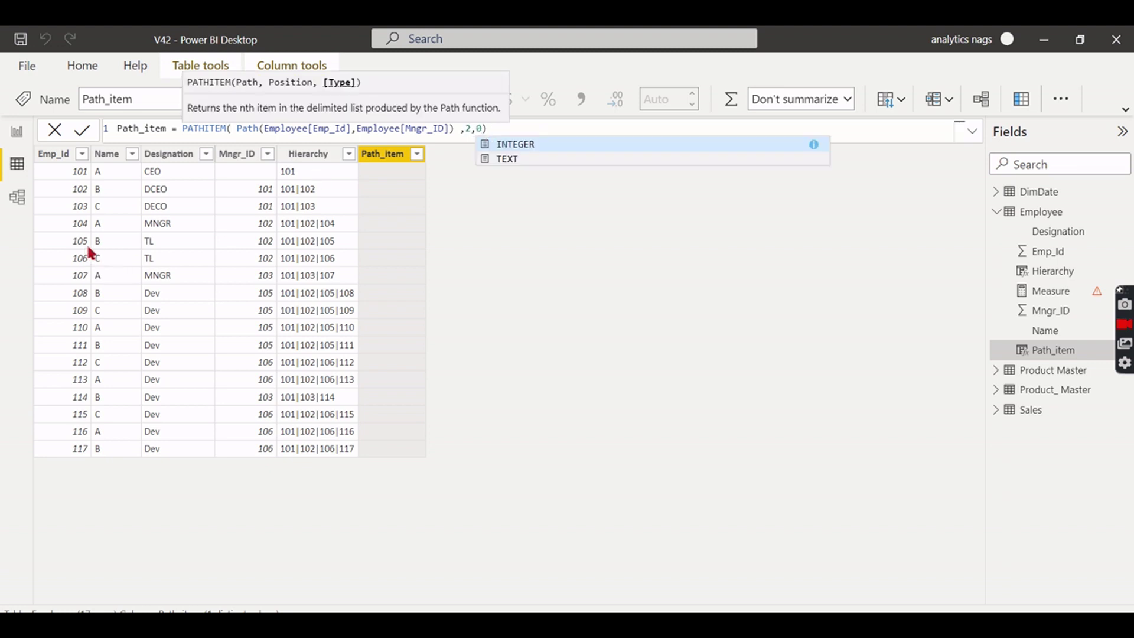
{"action": "left_click", "coordinate": [500, 133]}
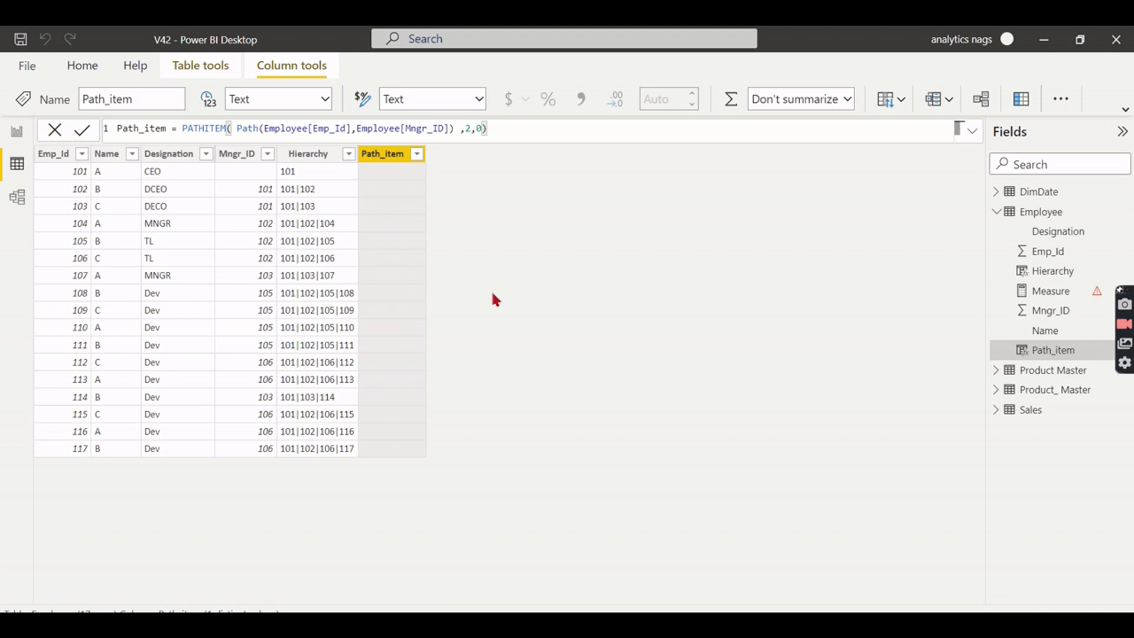
{"action": "key", "text": "Return"}
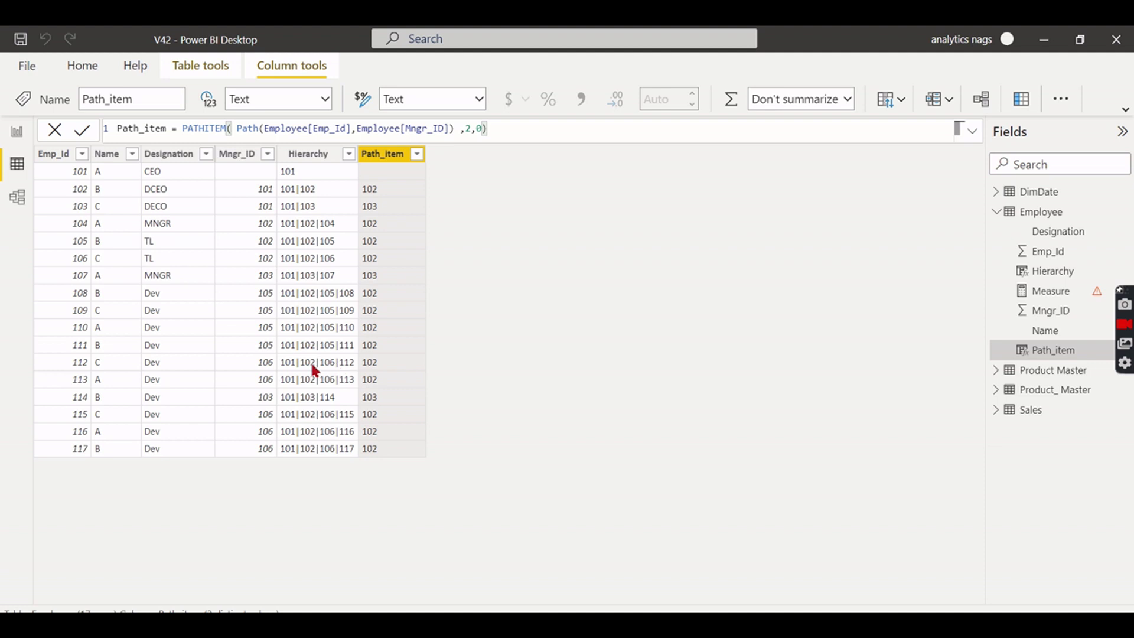
Add a calculated column named Path_tem_rev to the Employee table and start its formula with the PATHITEMREVERSE function
{"action": "right_click", "coordinate": [391, 168]}
{"action": "left_click", "coordinate": [464, 329]}
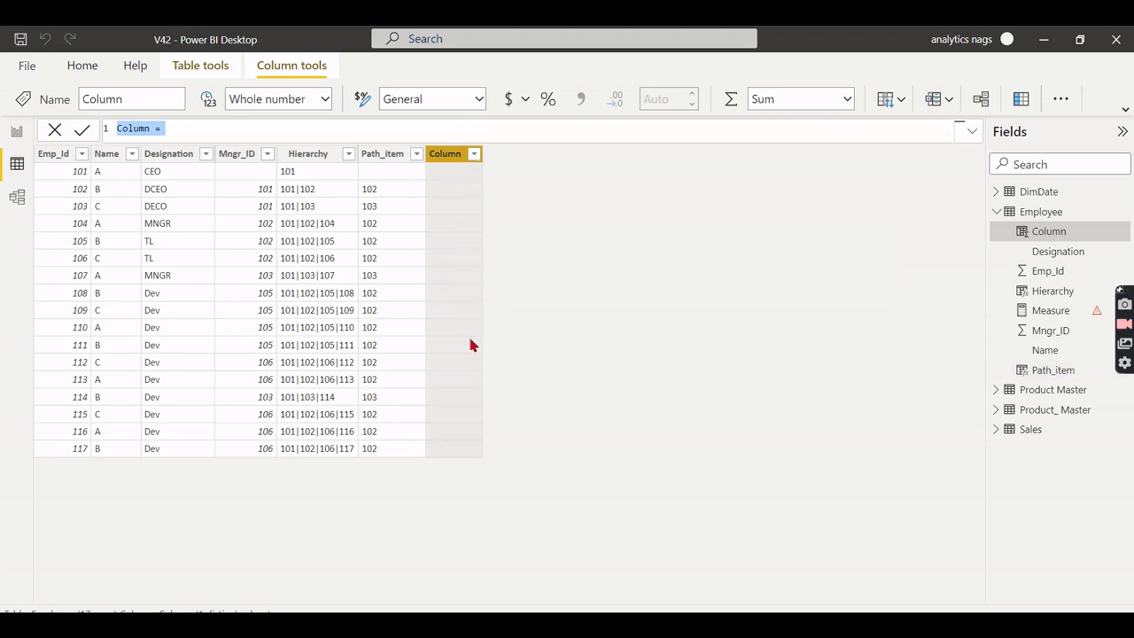
{"action": "double_click", "coordinate": [154, 134]}
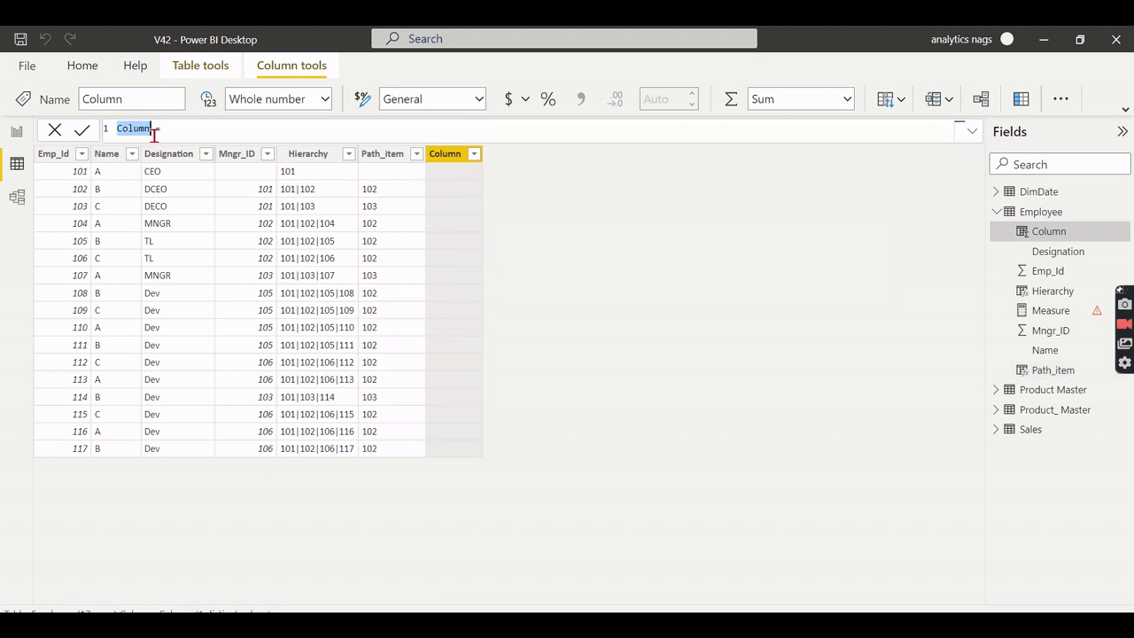
{"action": "type", "text": "Path_tem_rev"}
{"action": "key", "text": "End"}
{"action": "type", "text": "Path"}
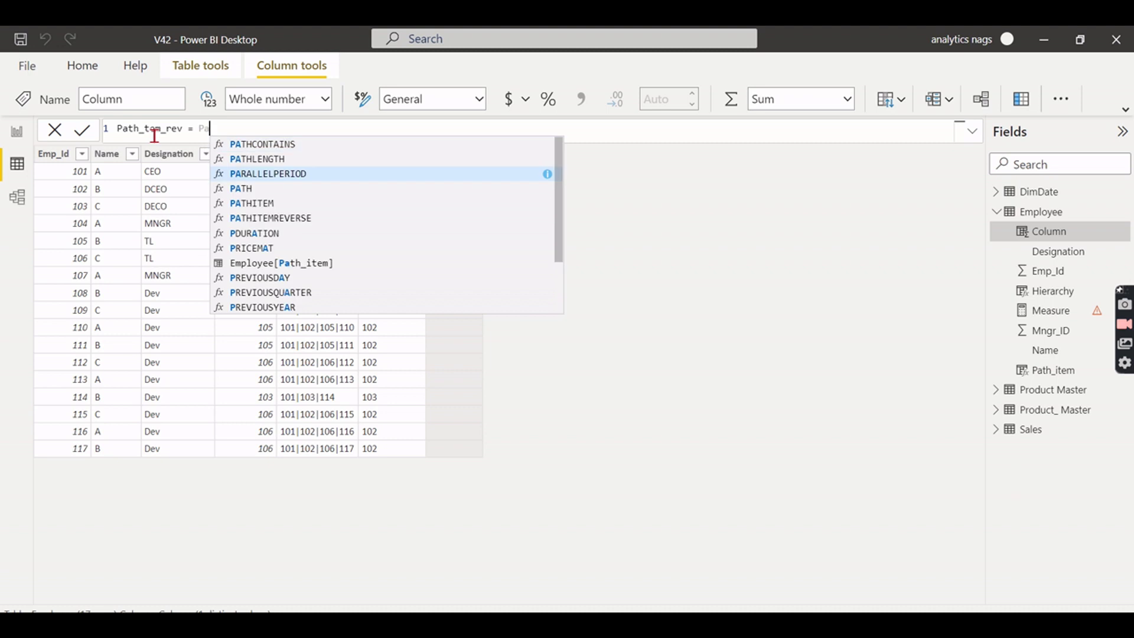
{"action": "left_click", "coordinate": [323, 173]}
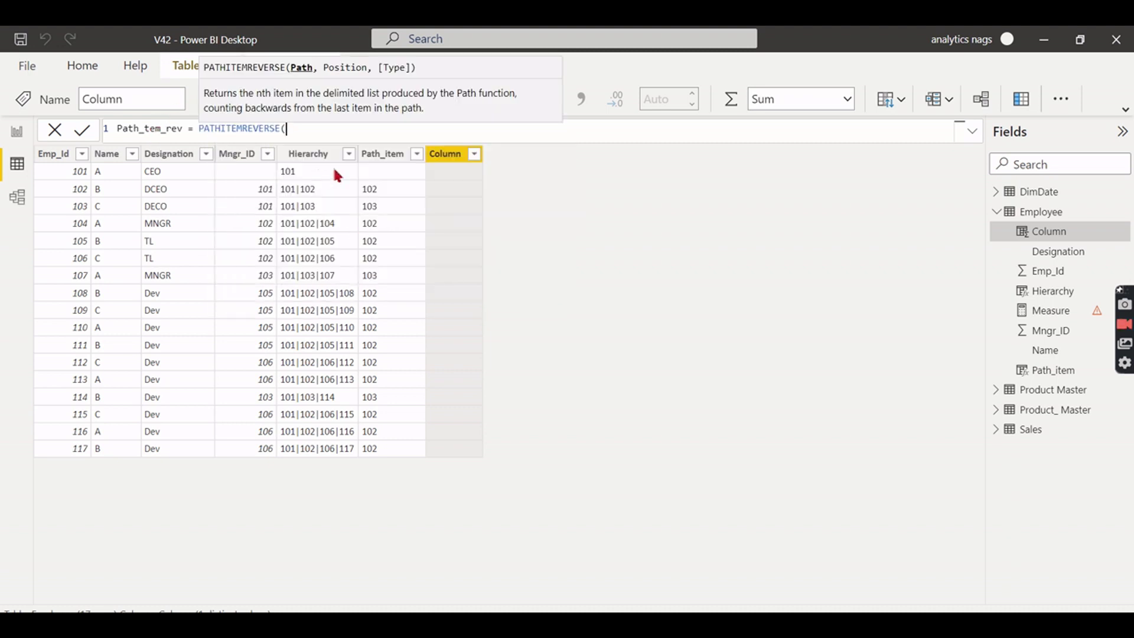
{"action": "type", "text": "path"}
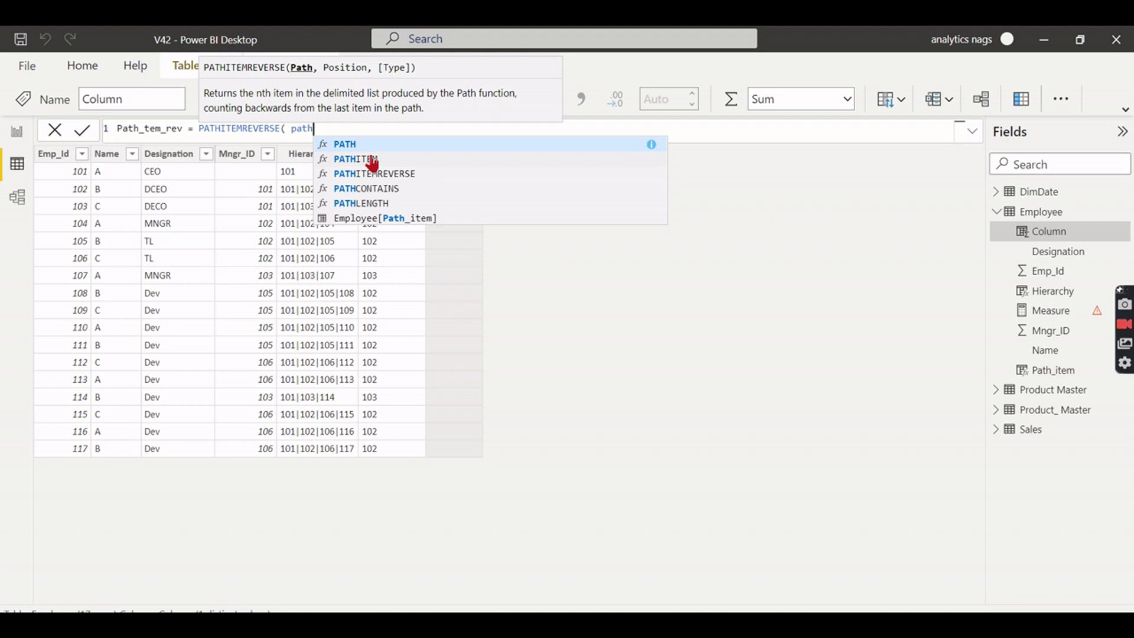
{"action": "key", "text": "BackSpace"}
{"action": "key", "text": "BackSpace"}
{"action": "key", "text": "BackSpace"}
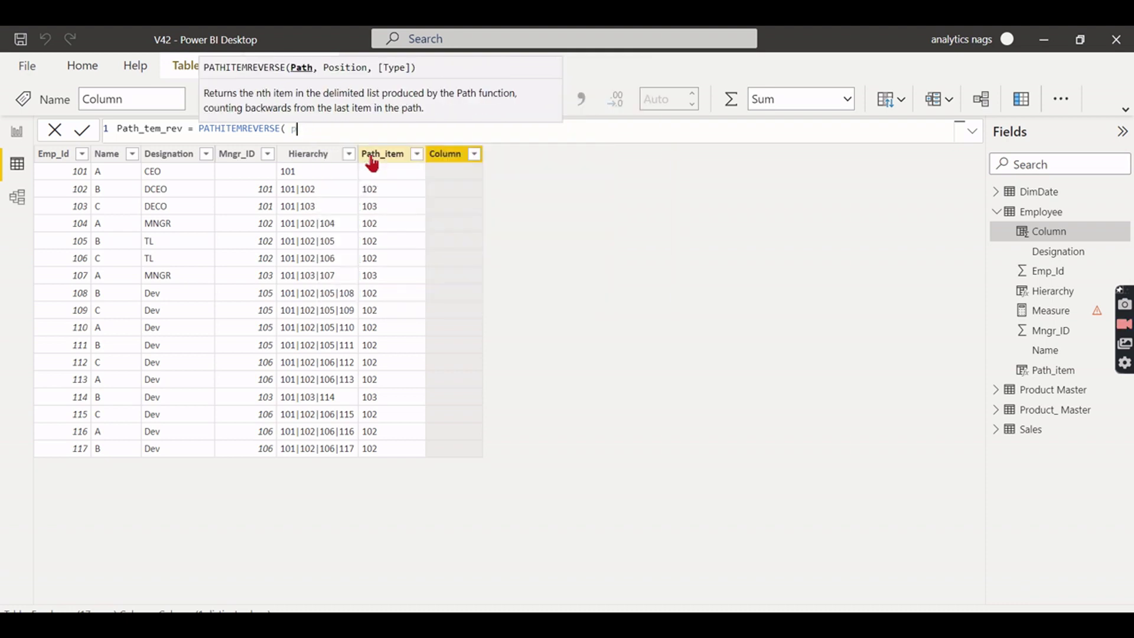
{"action": "key", "text": "BackSpace"}
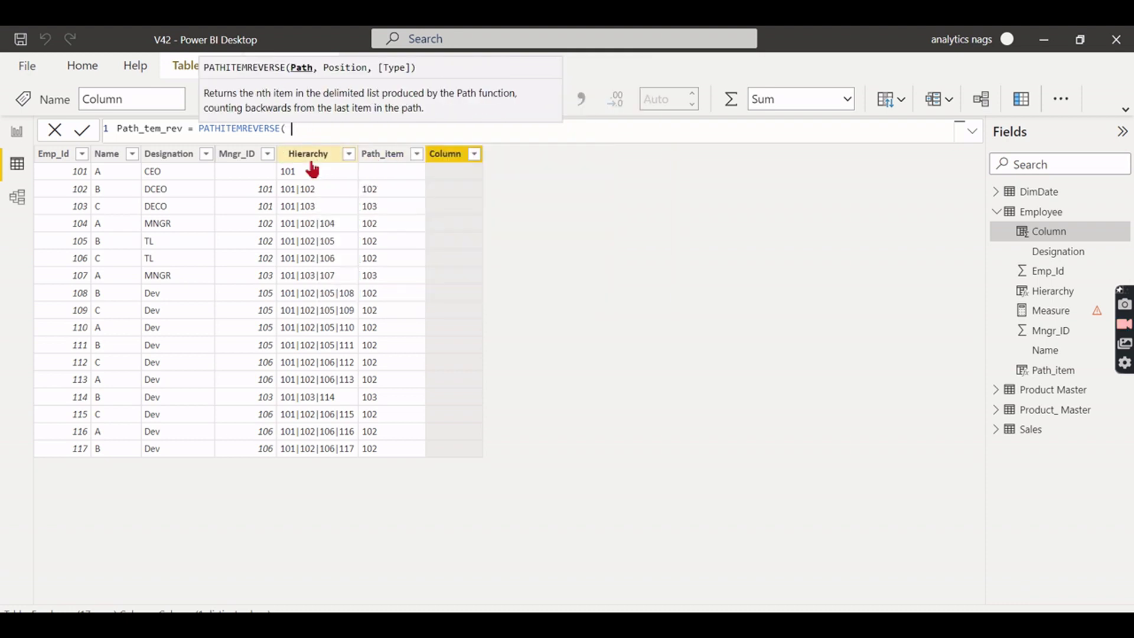
Complete the PATHITEMREVERSE formula with Employee[Hierarchy], position 2 and type 0, and commit the column
{"action": "type", "text": "hie"}
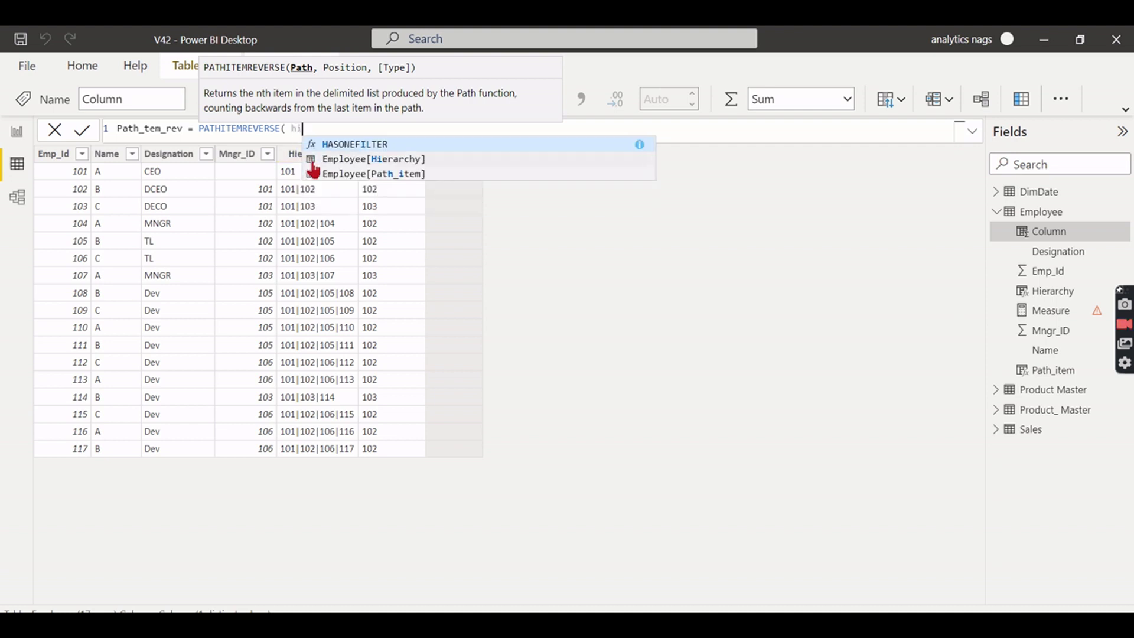
{"action": "left_click", "coordinate": [398, 161]}
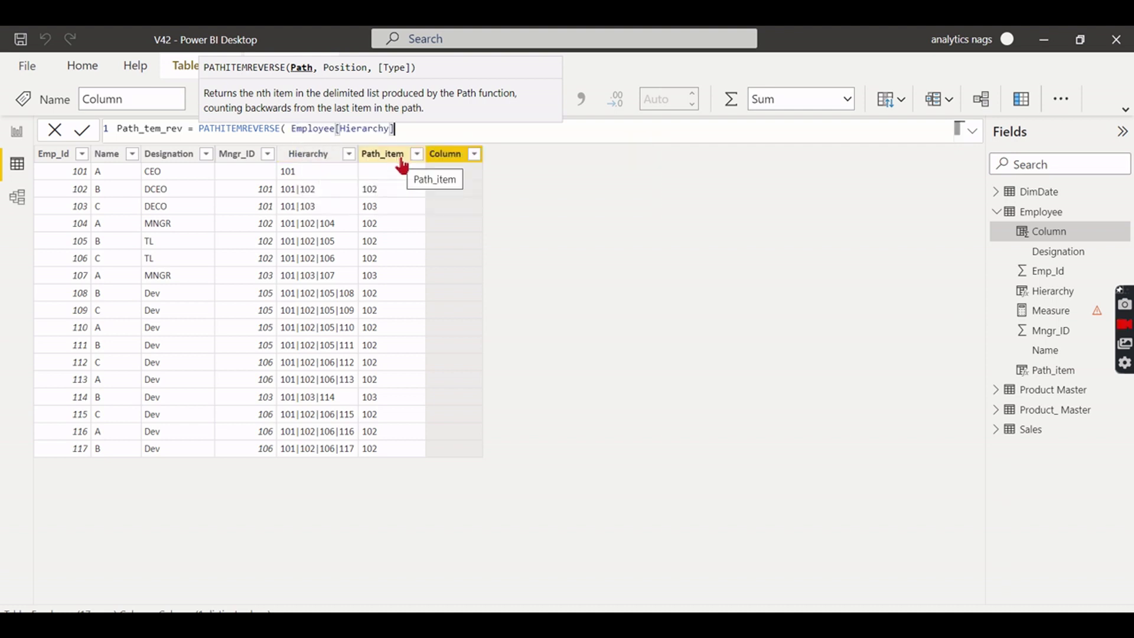
{"action": "type", "text": ","}
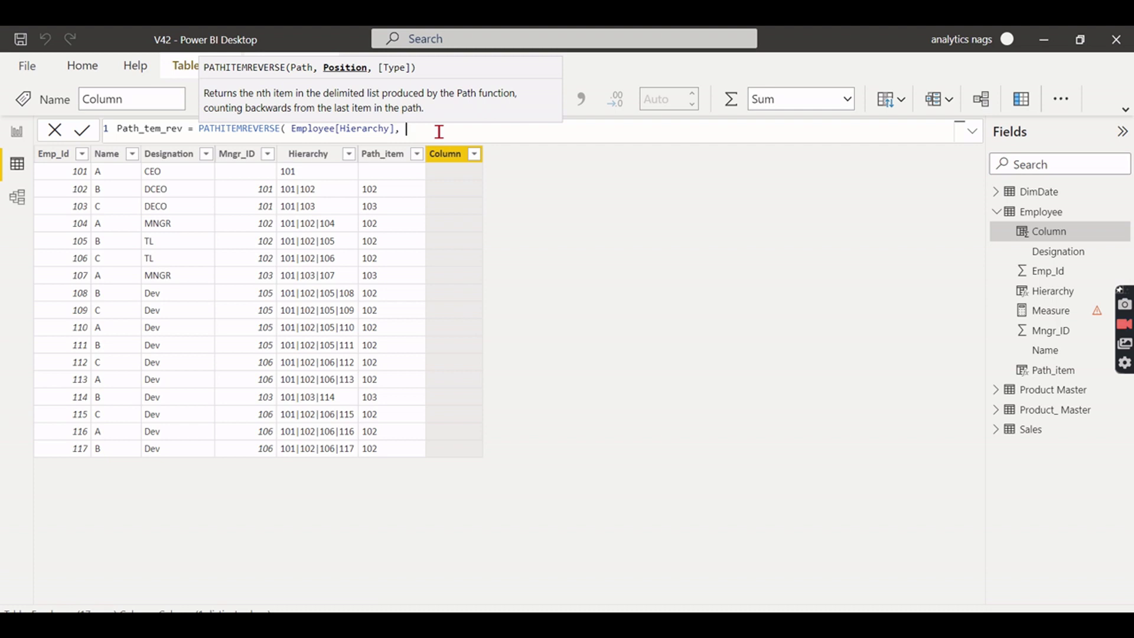
{"action": "type", "text": "2,"}
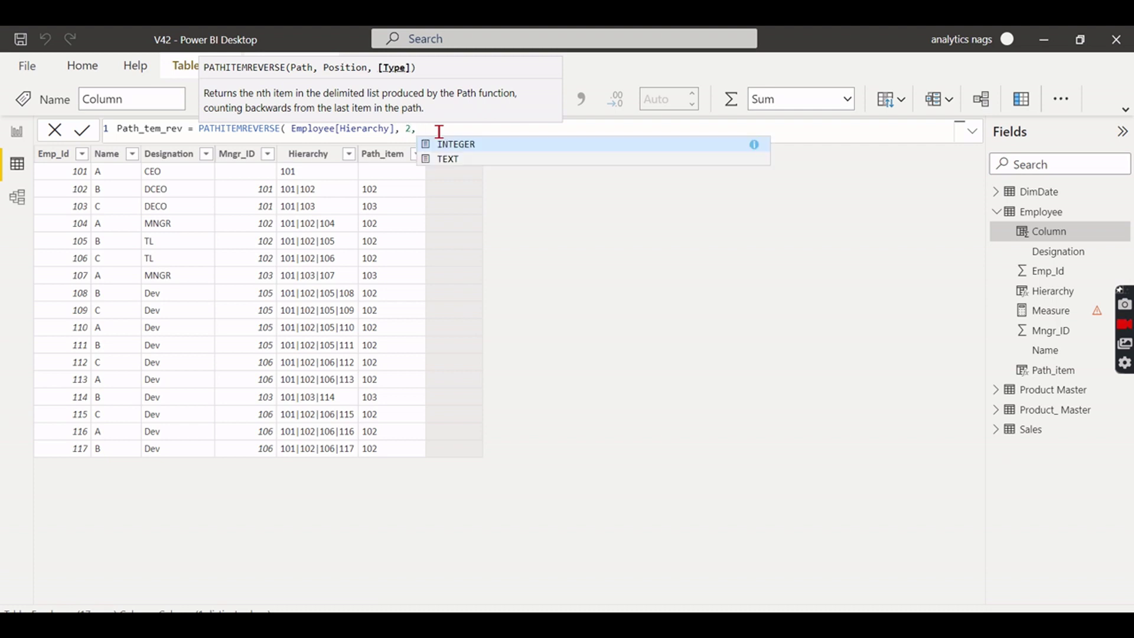
{"action": "type", "text": "0)"}
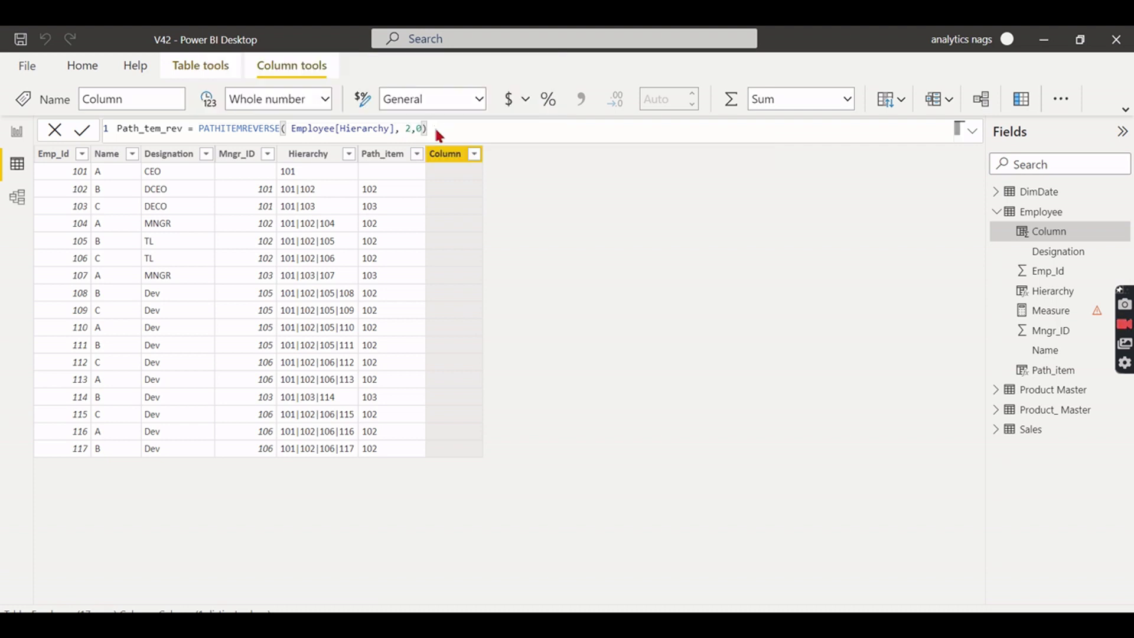
{"action": "key", "text": "Return"}
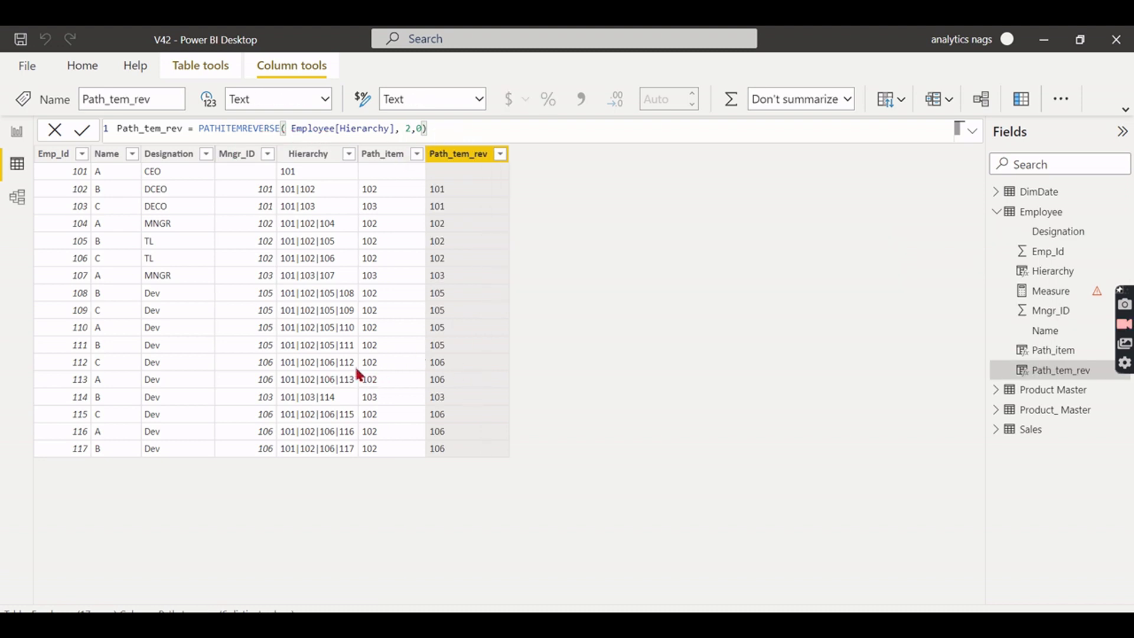
Compare the Path_item and Path_tem_rev formulas and their values for employee 112
{"action": "left_click", "coordinate": [374, 363]}
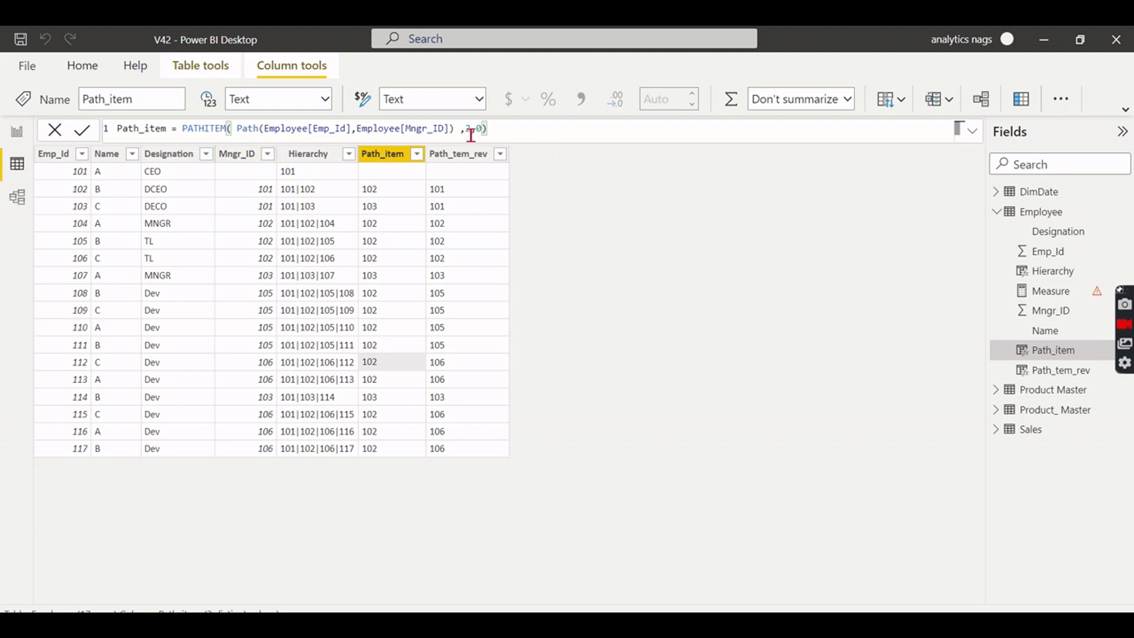
{"action": "left_click", "coordinate": [462, 369]}
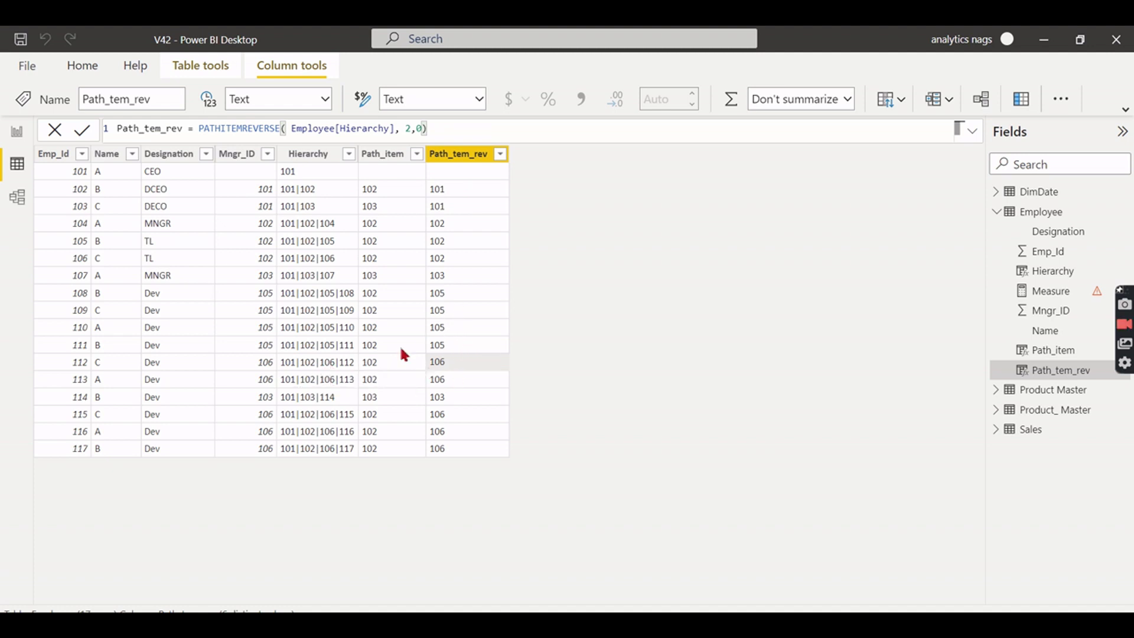
{"action": "left_click", "coordinate": [388, 363]}
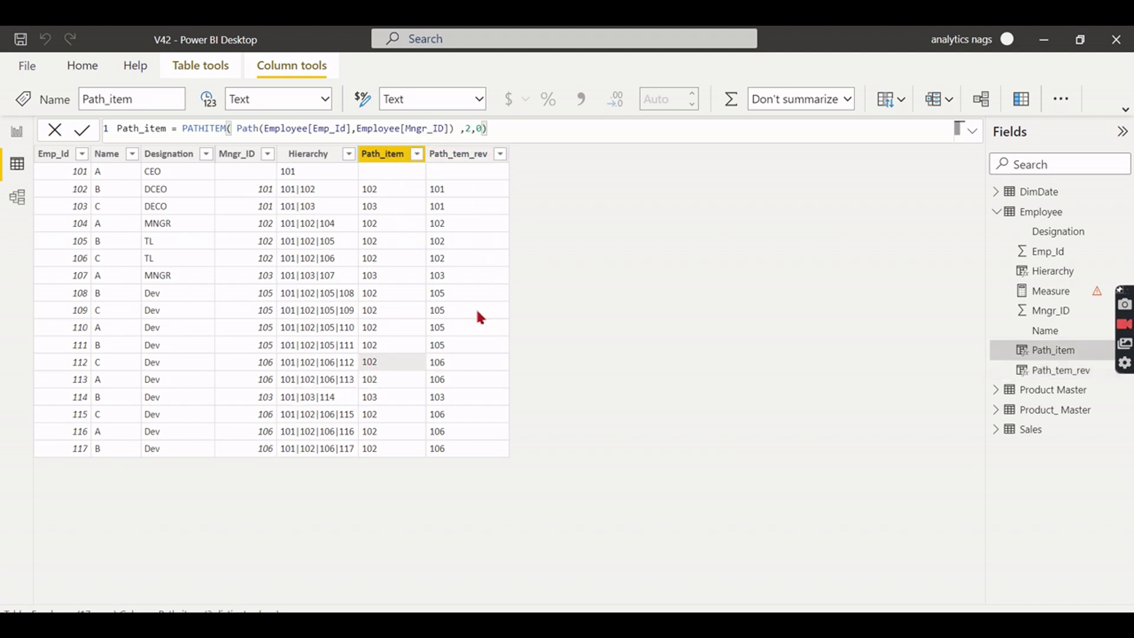
Change the type argument in the Path_tem_rev formula to 1, commit it, and check employee 107's value
{"action": "left_click", "coordinate": [466, 331]}
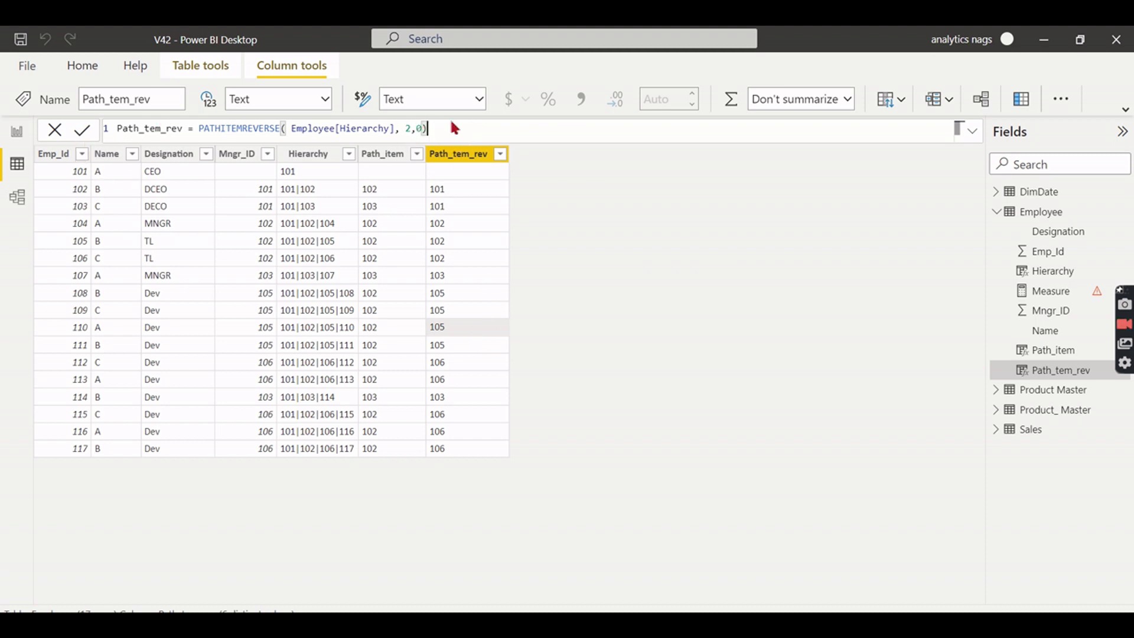
{"action": "key", "text": "BackSpace"}
{"action": "key", "text": "BackSpace"}
{"action": "type", "text": ","}
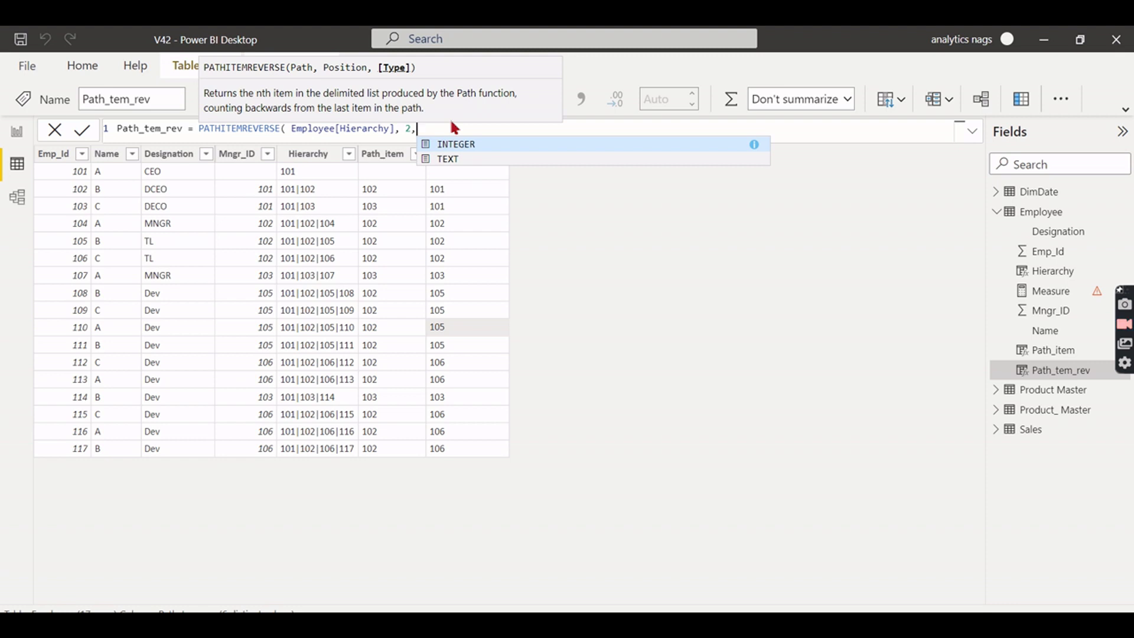
{"action": "type", "text": "1)"}
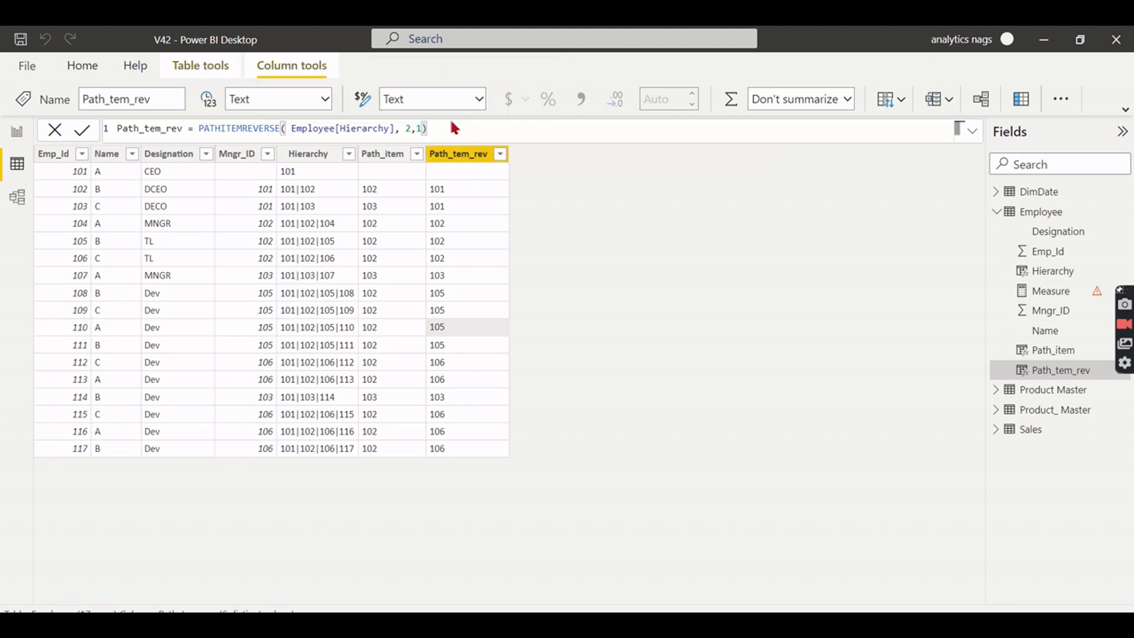
{"action": "key", "text": "Return"}
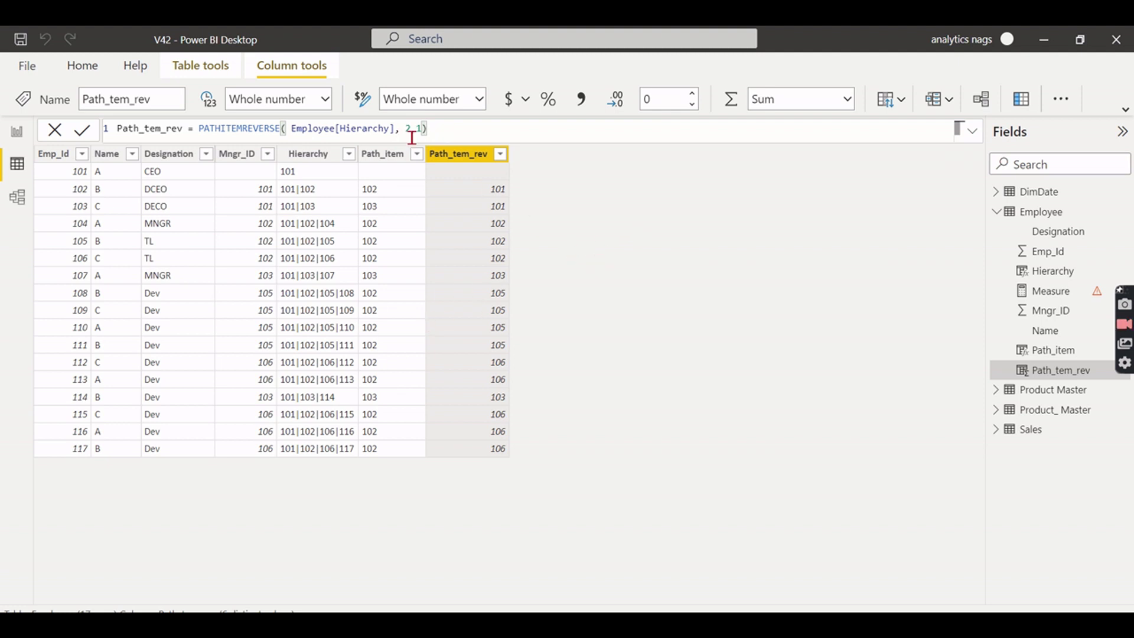
{"action": "left_click", "coordinate": [444, 275]}
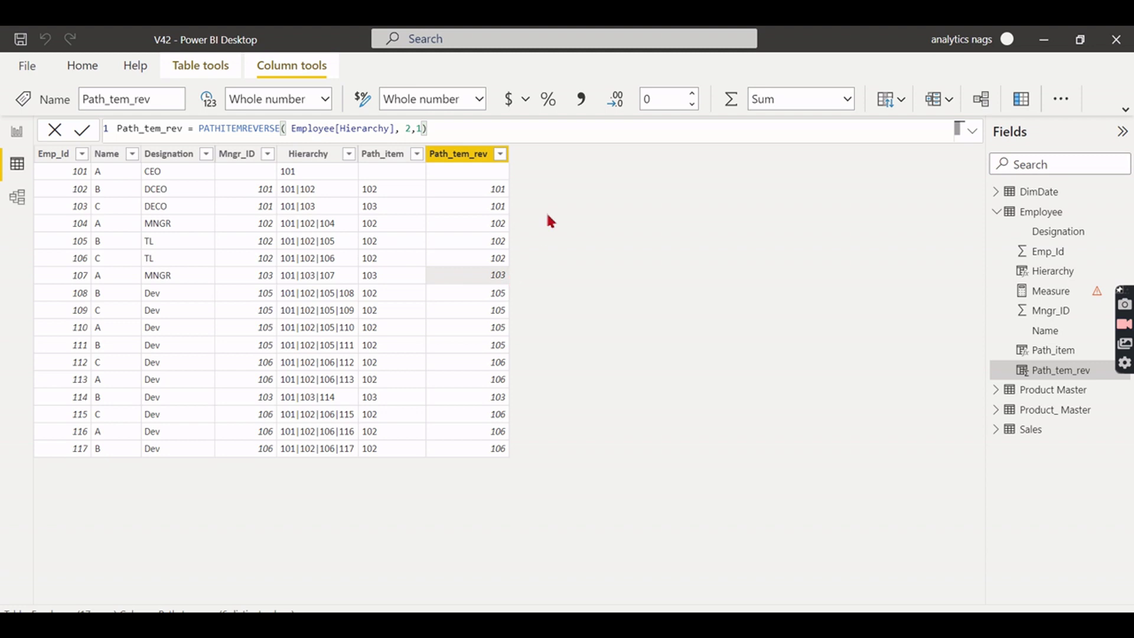
Add a calculated column named Path_len to the Employee table with the formula PATHLENGTH(Employee[Hierarchy])
{"action": "right_click", "coordinate": [476, 154]}
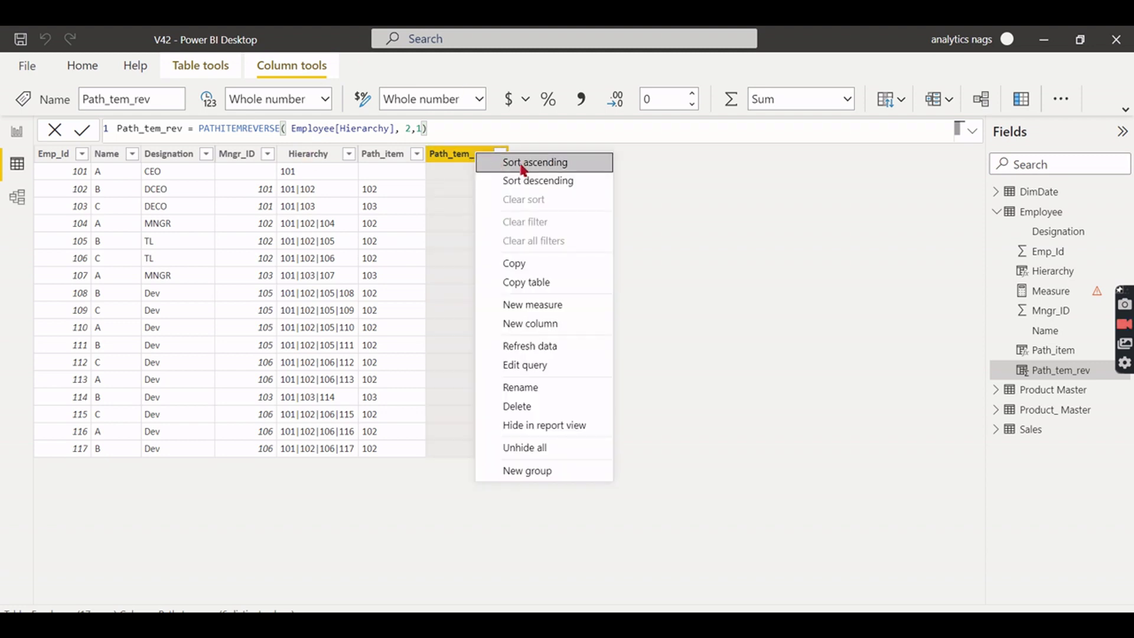
{"action": "left_click", "coordinate": [554, 326]}
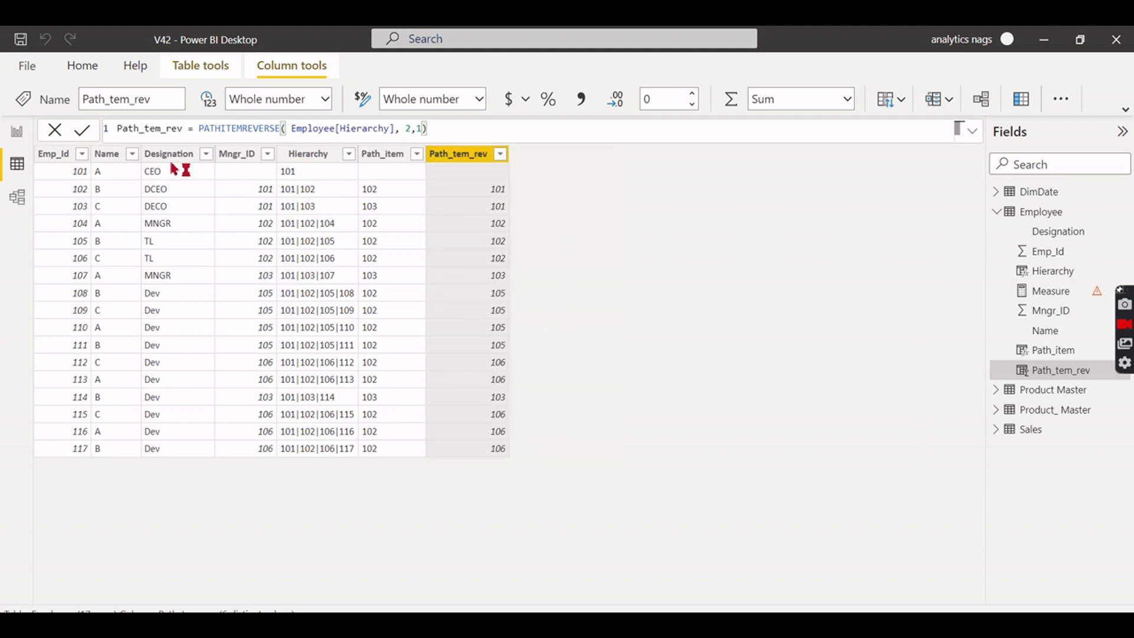
{"action": "type", "text": "Path_len =Path"}
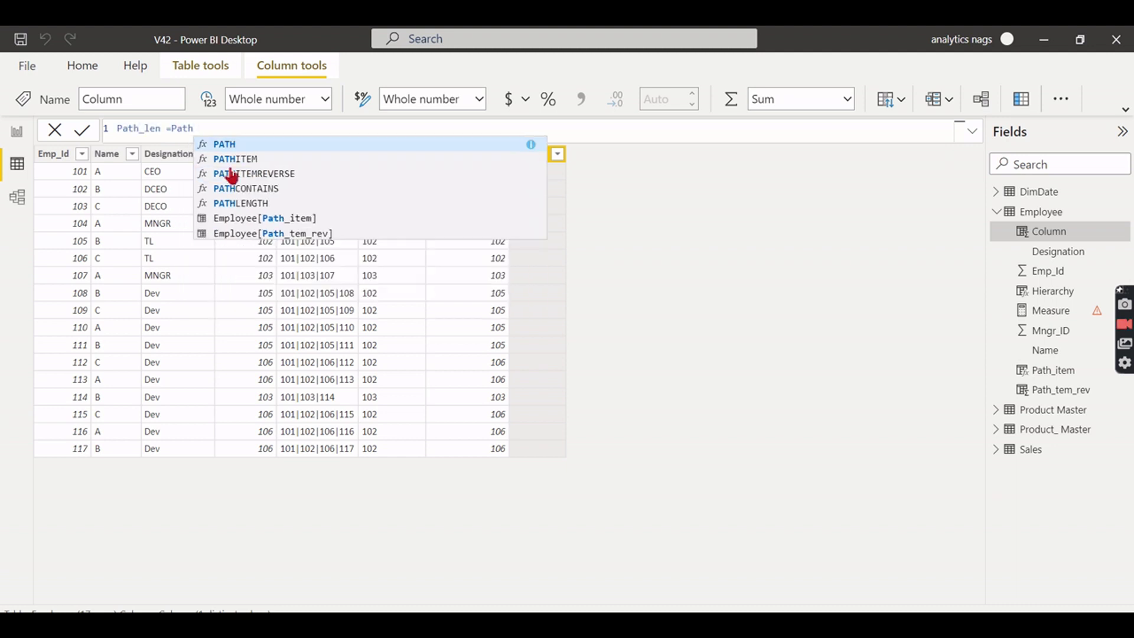
{"action": "left_click", "coordinate": [279, 203]}
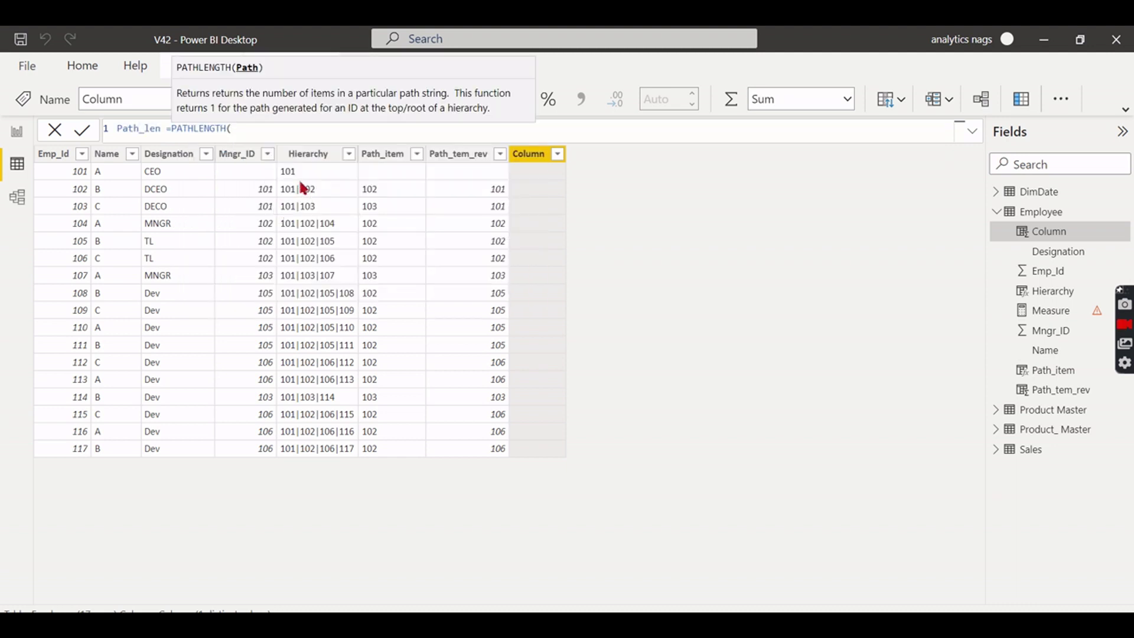
{"action": "type", "text": "hier"}
{"action": "left_click", "coordinate": [358, 147]}
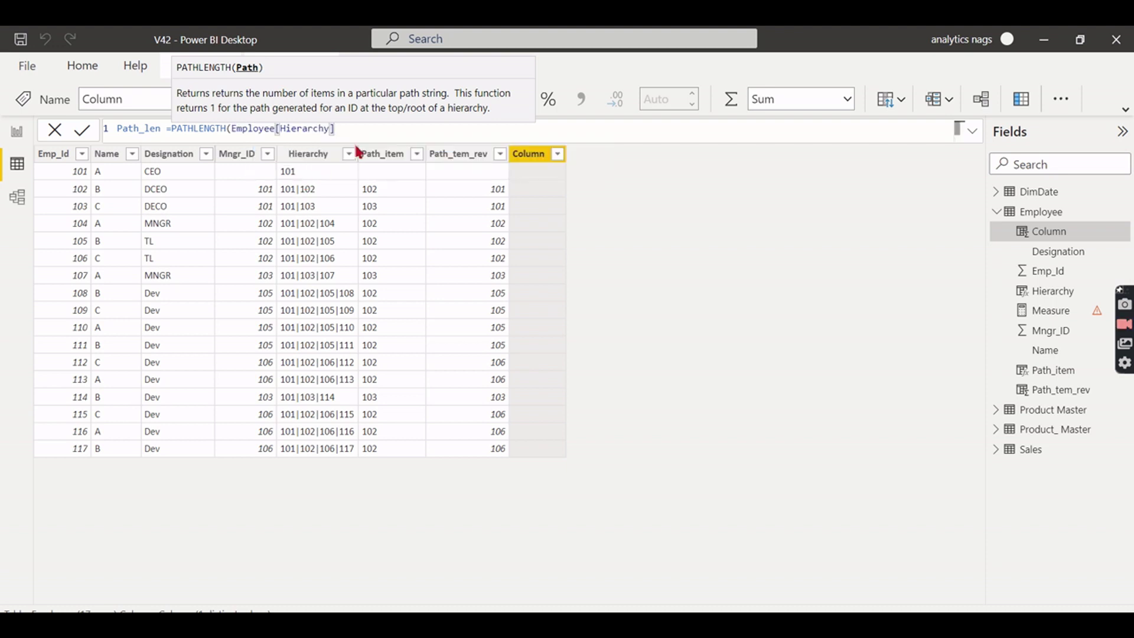
{"action": "type", "text": ")"}
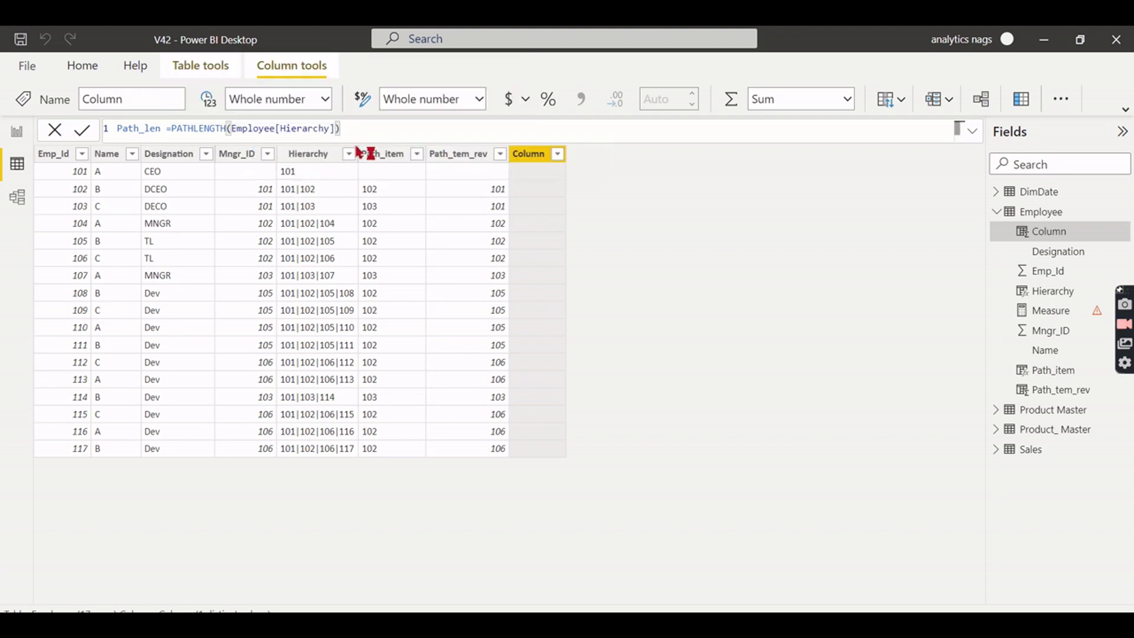
{"action": "key", "text": "Return"}
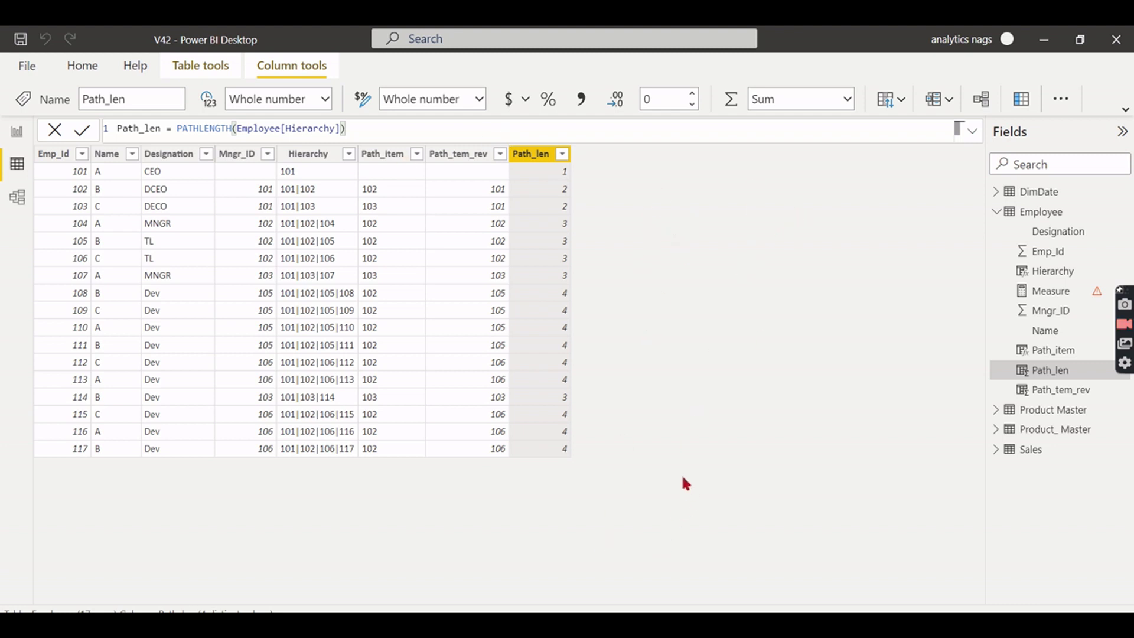
Review employee 114's Hierarchy value and employee 103's Path_len and Path_item values with their column formulas
{"action": "left_click", "coordinate": [325, 401]}
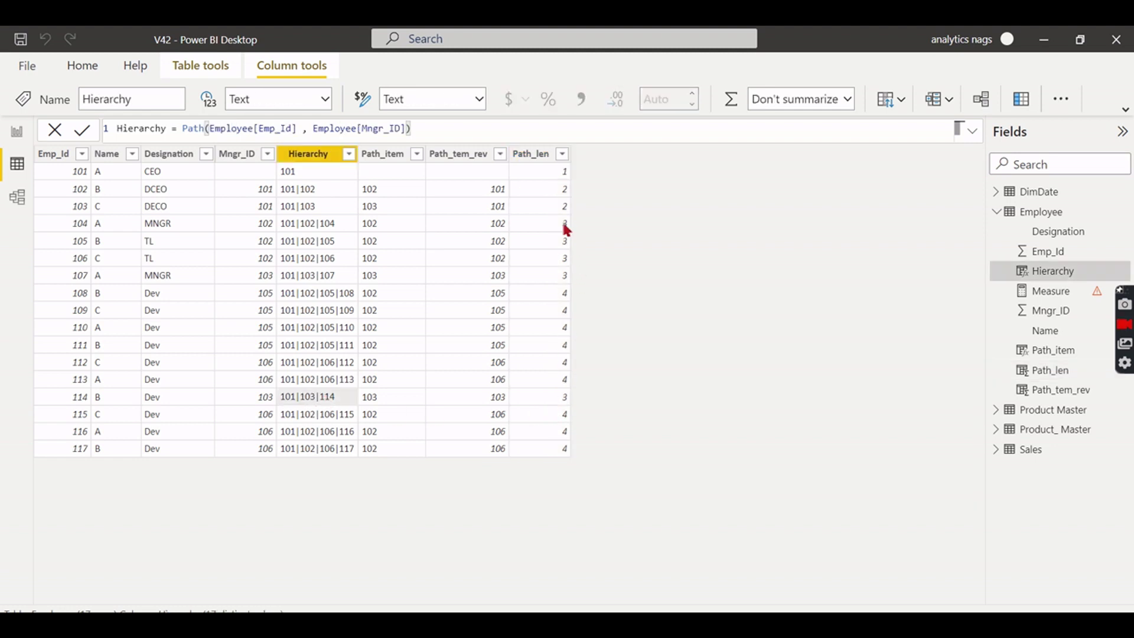
{"action": "left_click", "coordinate": [561, 205]}
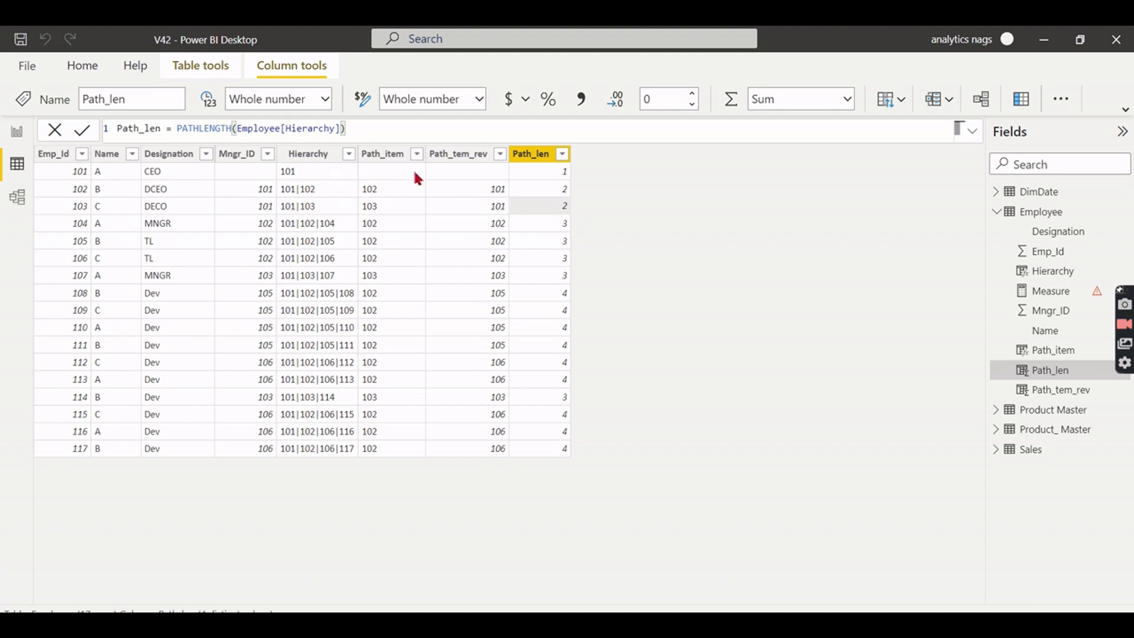
{"action": "left_click", "coordinate": [398, 208]}
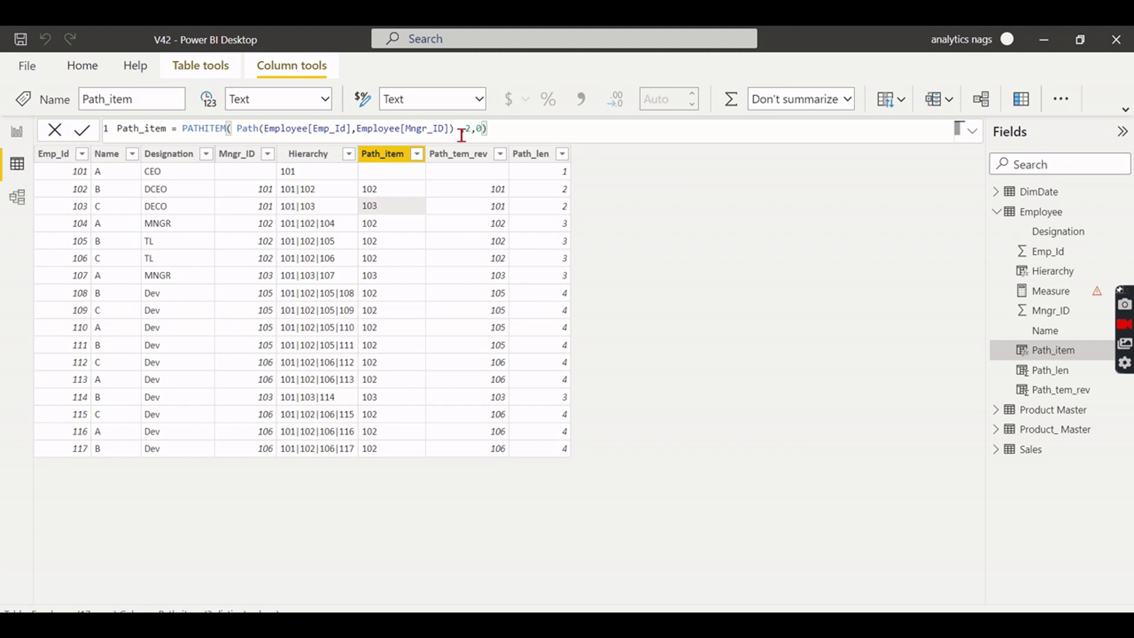